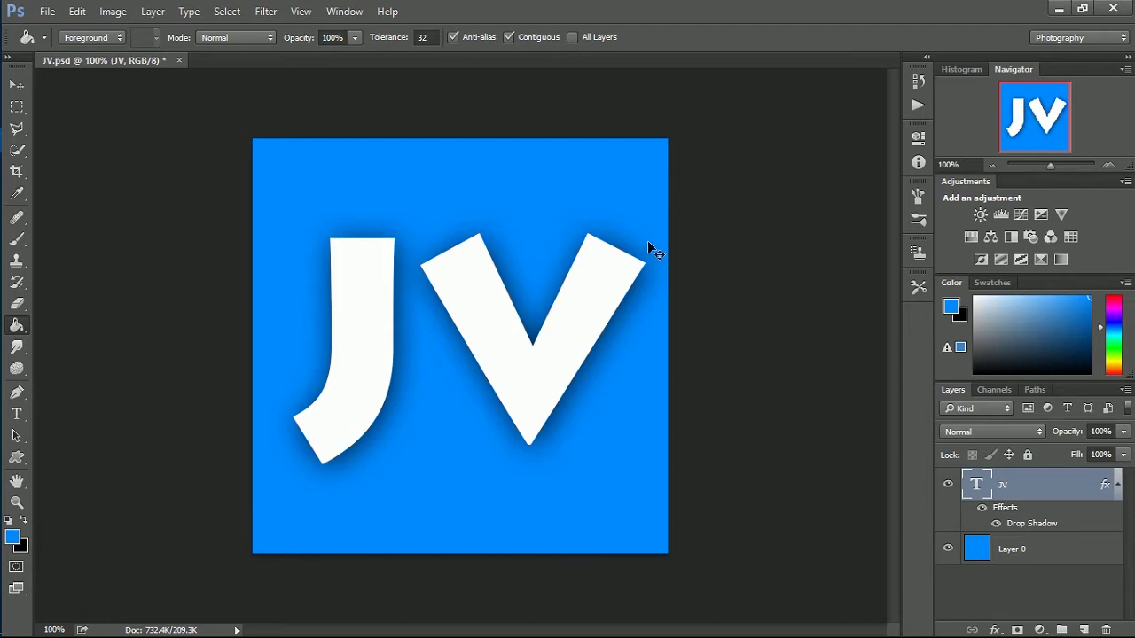
Bring up a new 500 × 500 px document at 72 pixels/inch with a white background.
key(ctrl+n)
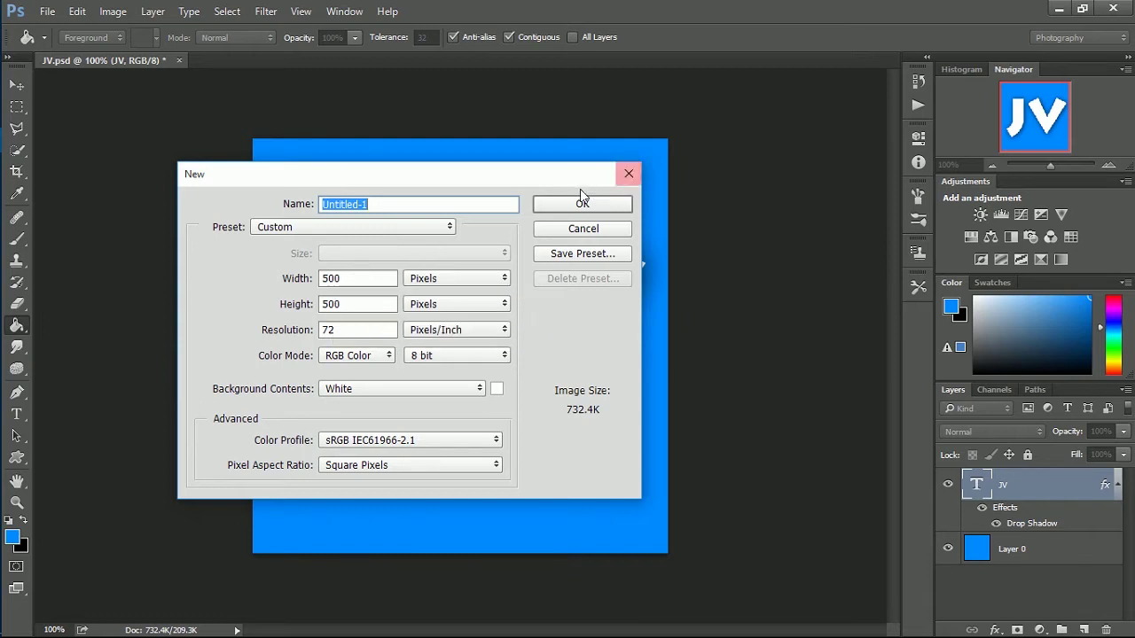
Create the blank 500 × 500 canvas and set the background colour to light blue #00b4ff.
click(554, 210)
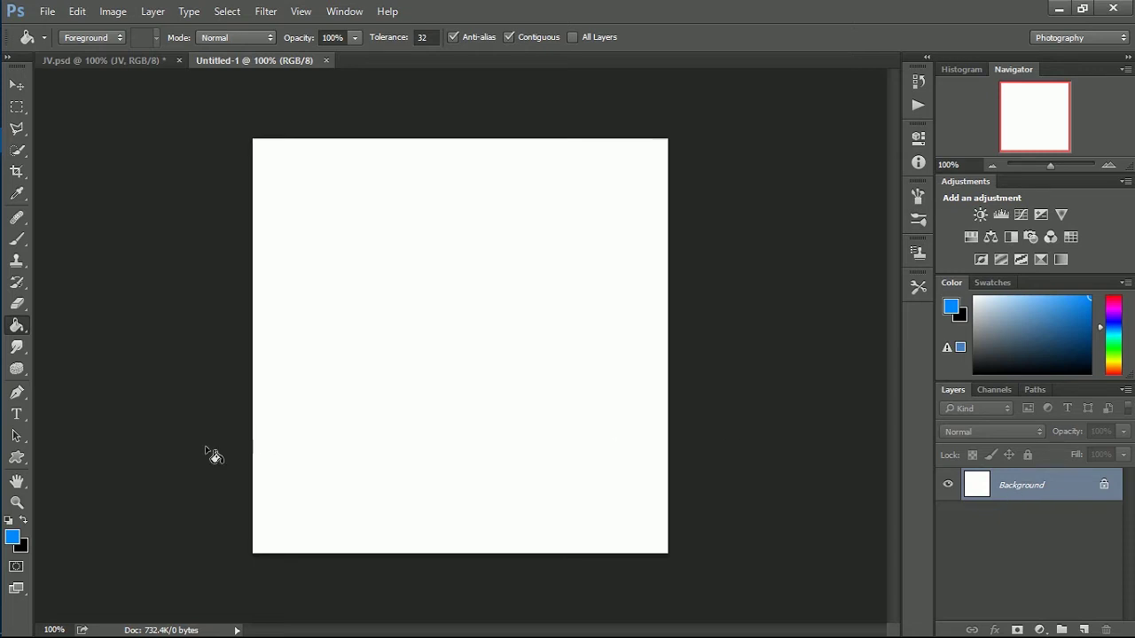
click(24, 548)
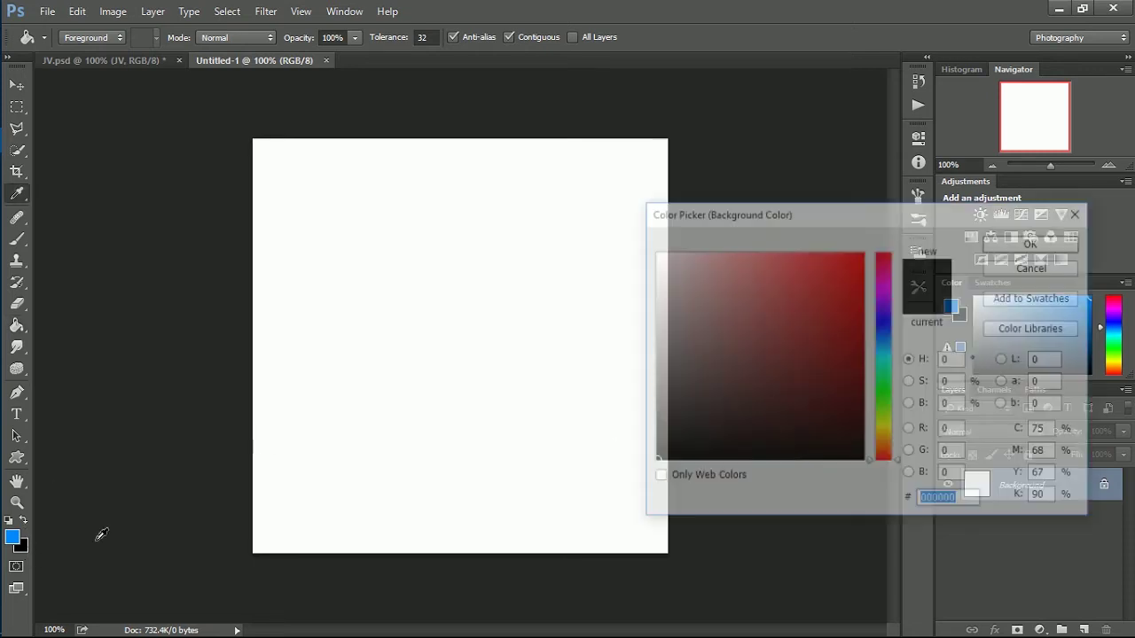
click(883, 355)
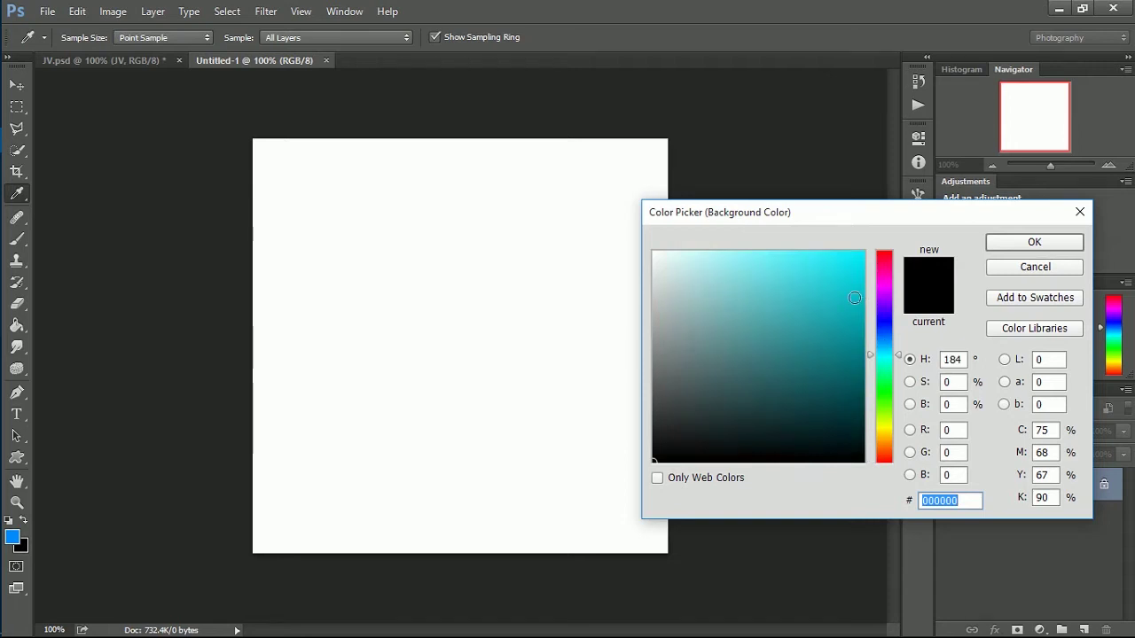
click(862, 254)
click(884, 346)
click(1028, 239)
key(g)
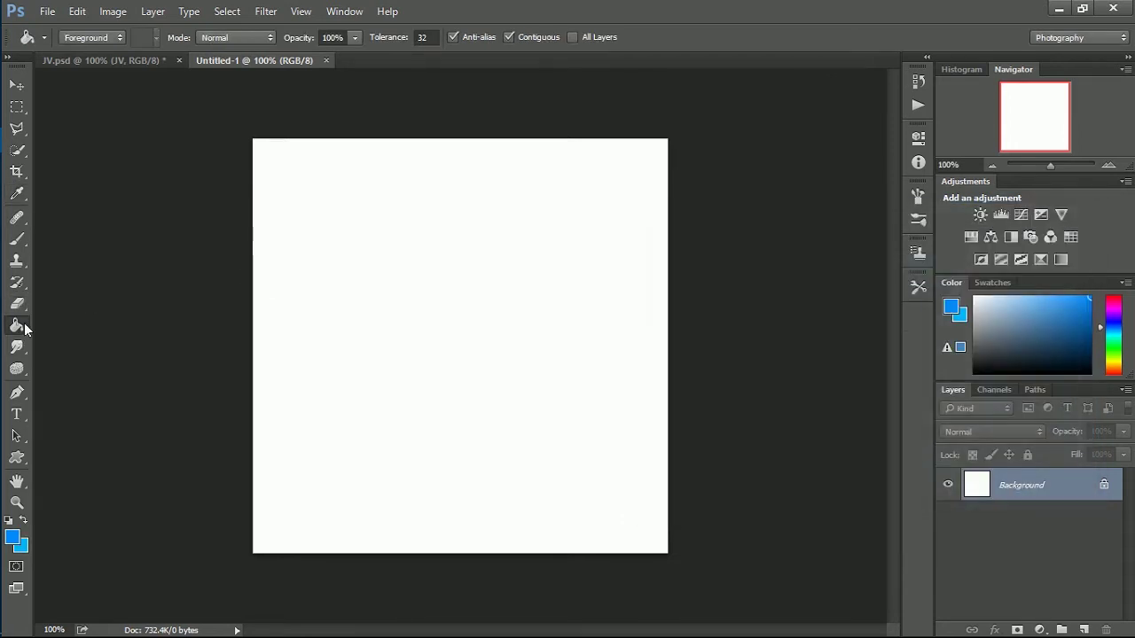
right_click(25, 329)
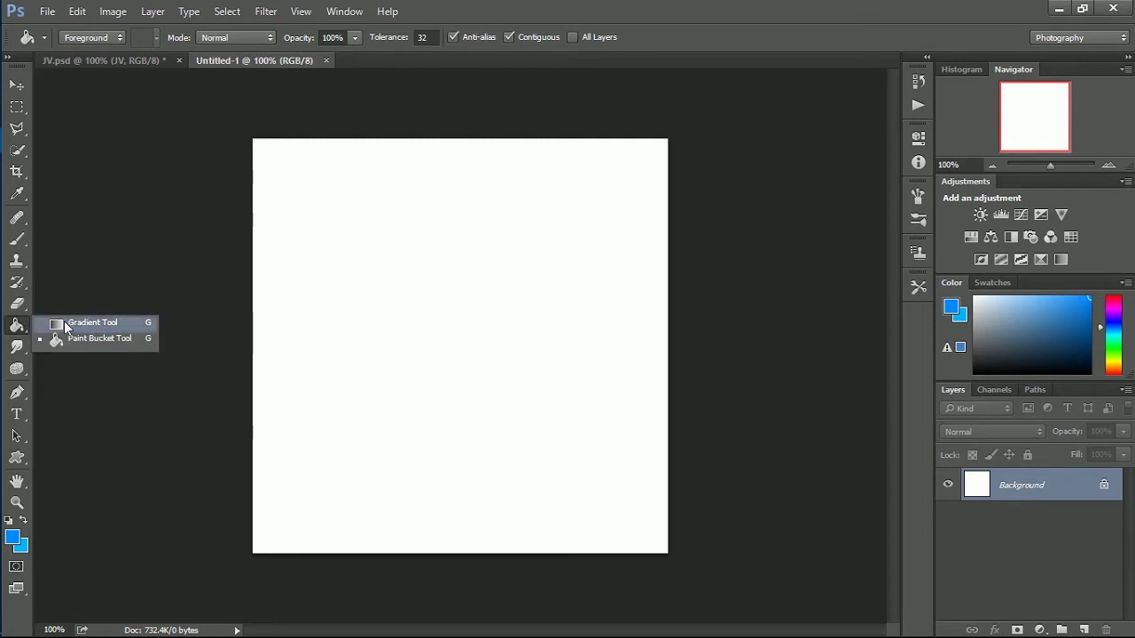
Draw a trial left-to-right blue gradient across the canvas with the Gradient Tool.
click(66, 325)
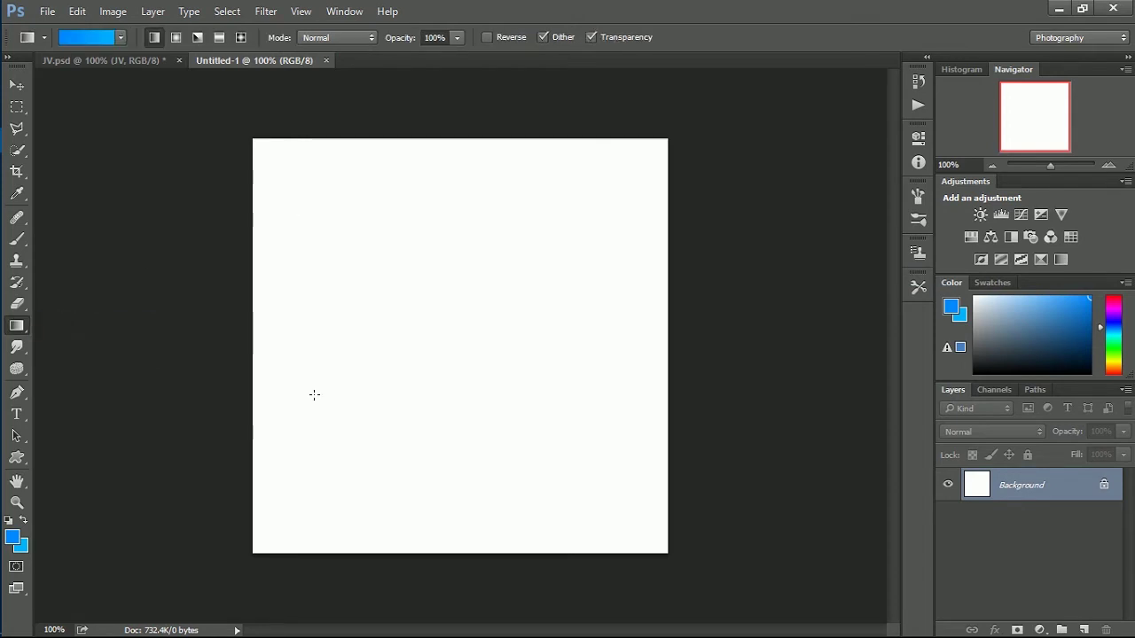
drag(281, 343, 640, 347)
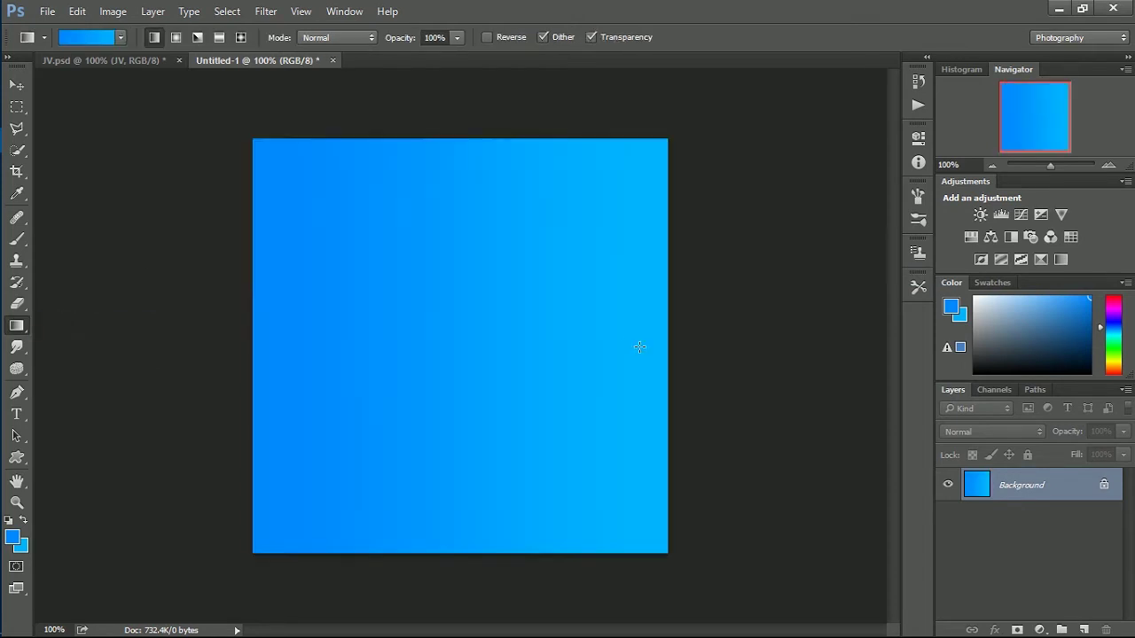
drag(613, 302, 609, 302)
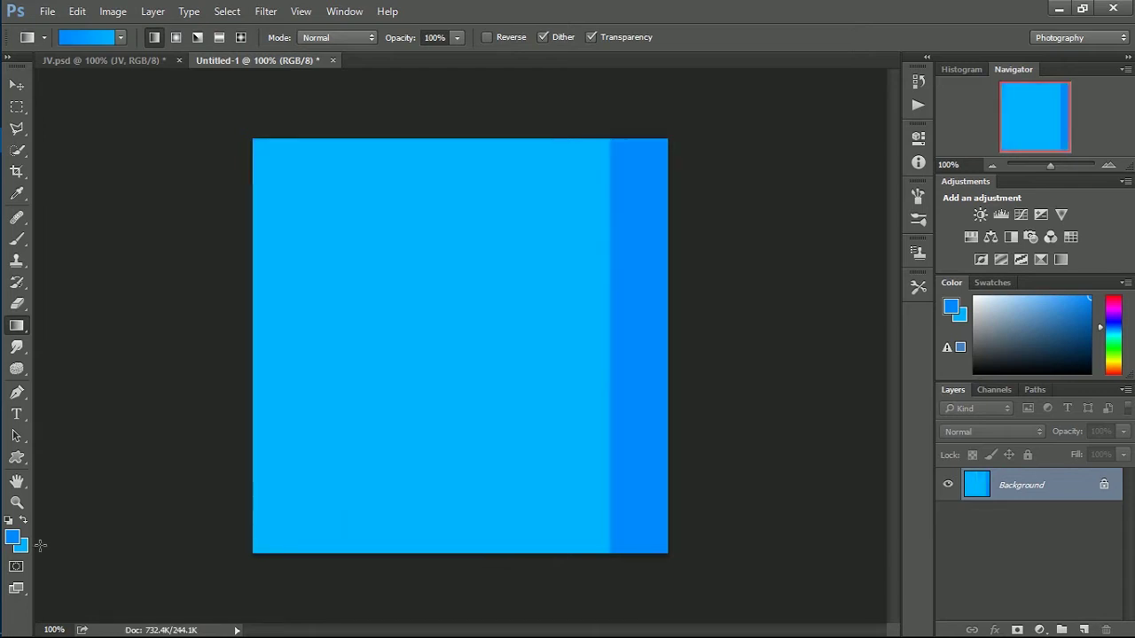
Lighten the background colour to light blue and redraw a diagonal dark-to-light gradient.
click(23, 547)
drag(752, 259, 799, 252)
click(1033, 248)
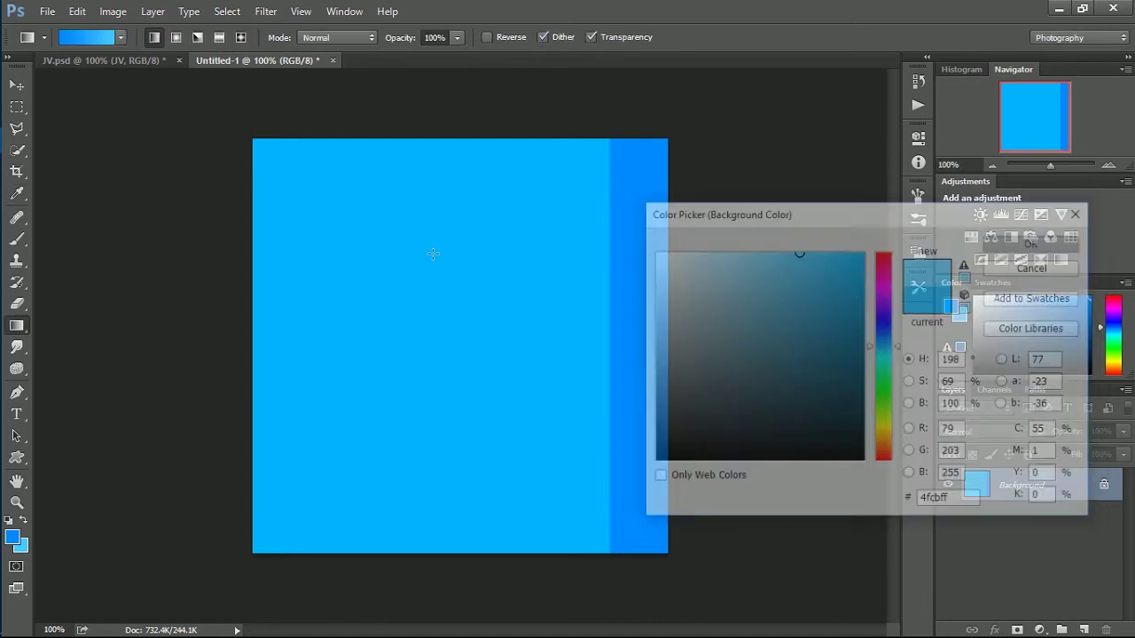
drag(396, 260, 525, 449)
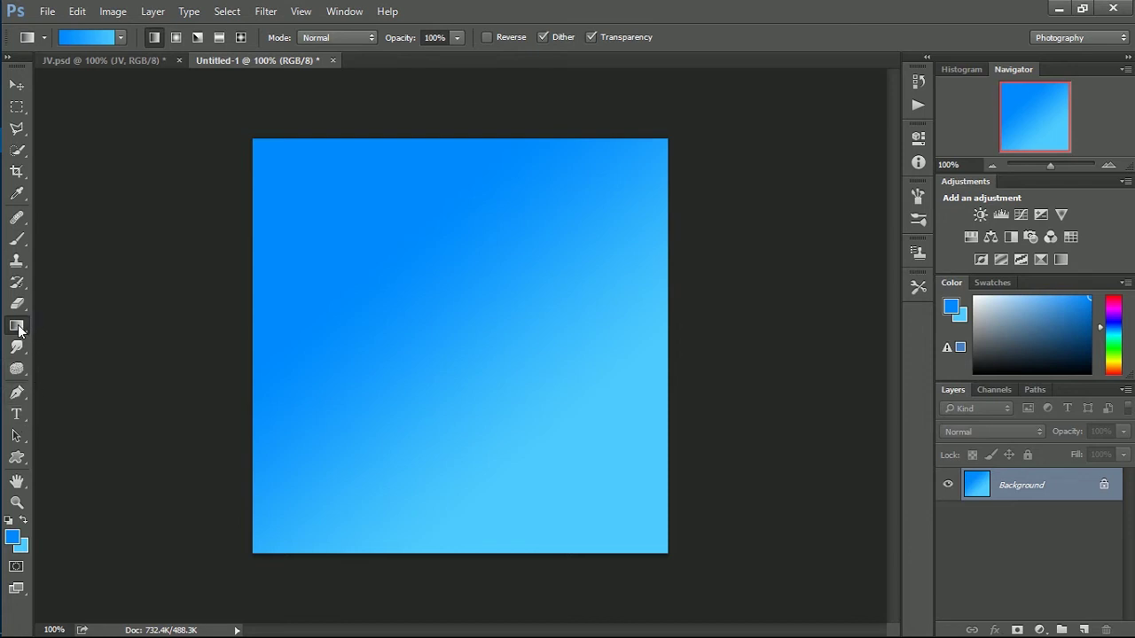
Fill the canvas with solid blue using the Paint Bucket.
right_click(17, 326)
click(62, 340)
click(398, 319)
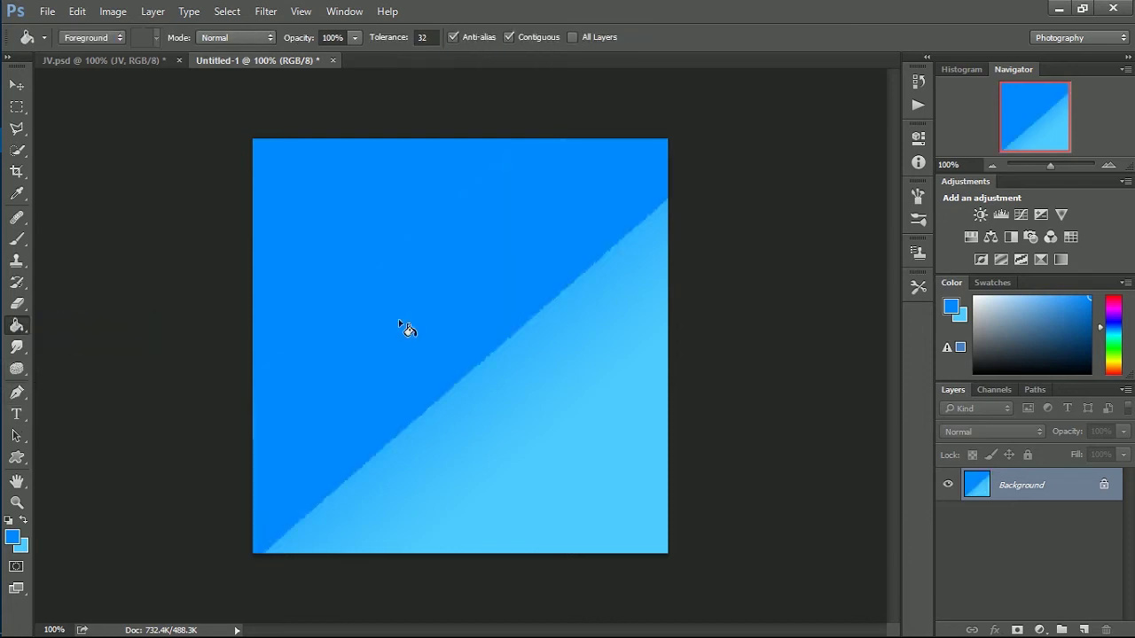
click(494, 388)
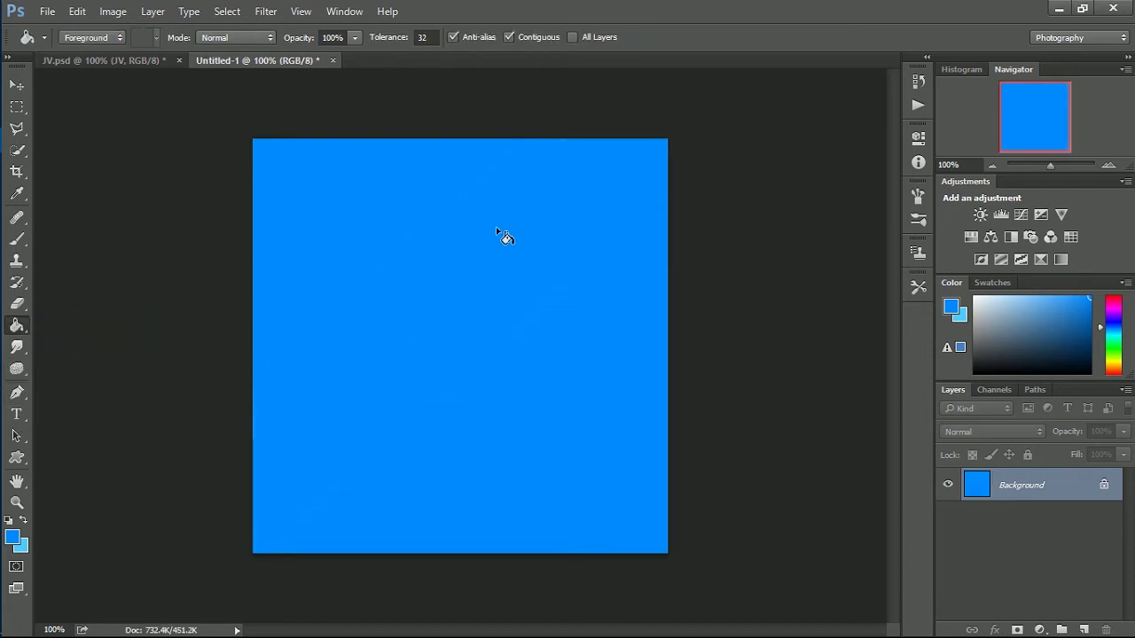
Redraw a vertical gradient, darker blue at top to light blue at bottom, and add Layer 1.
right_click(19, 331)
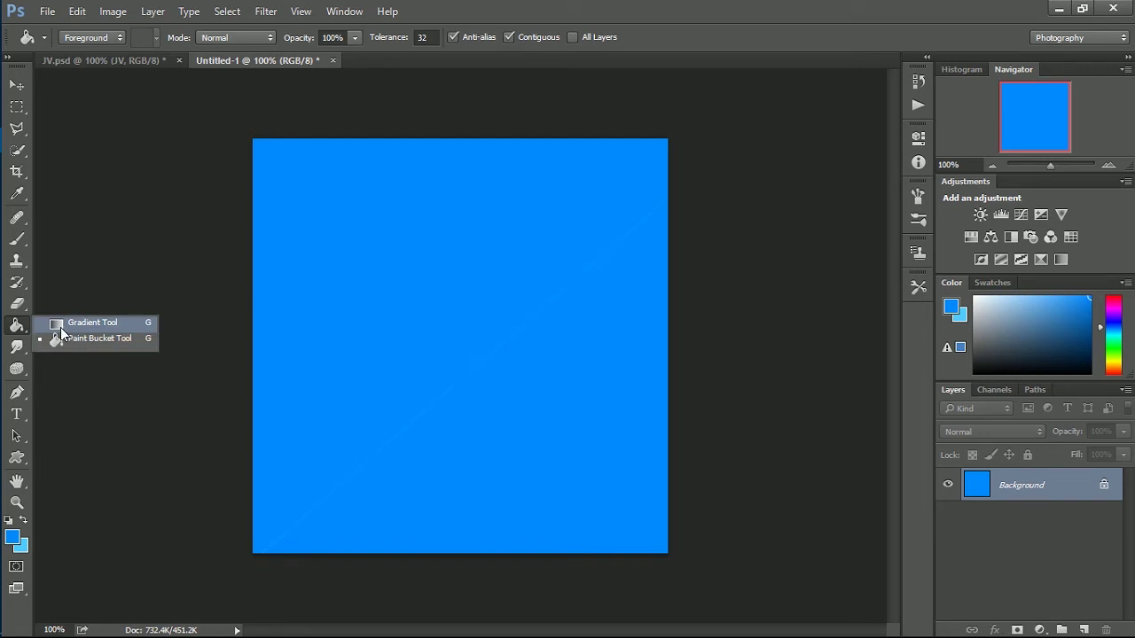
click(62, 326)
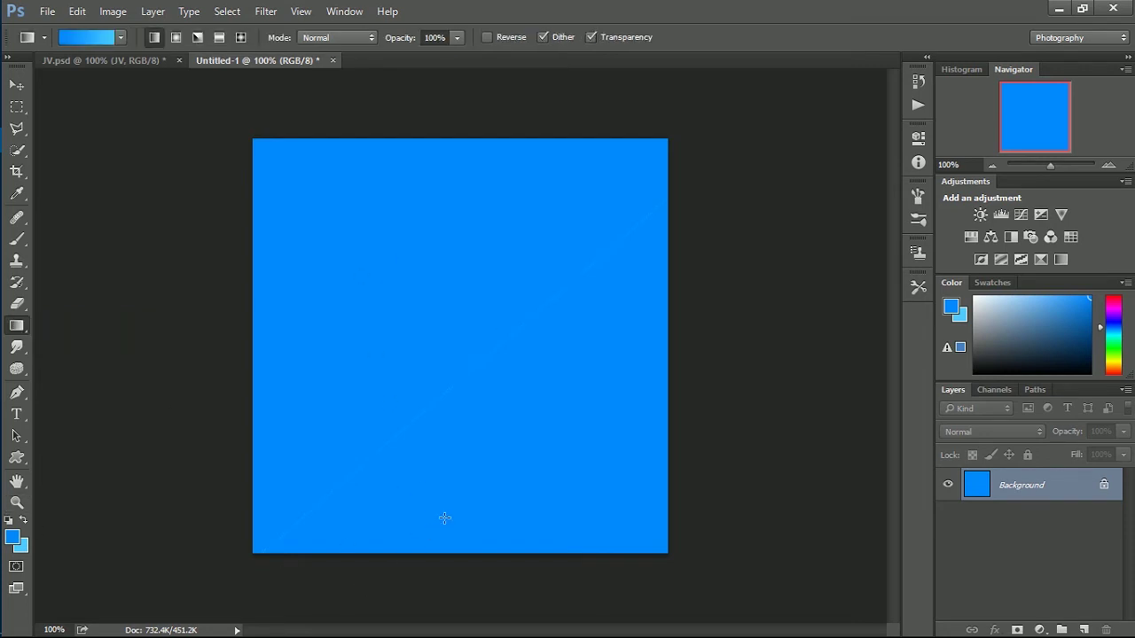
drag(450, 541, 460, 186)
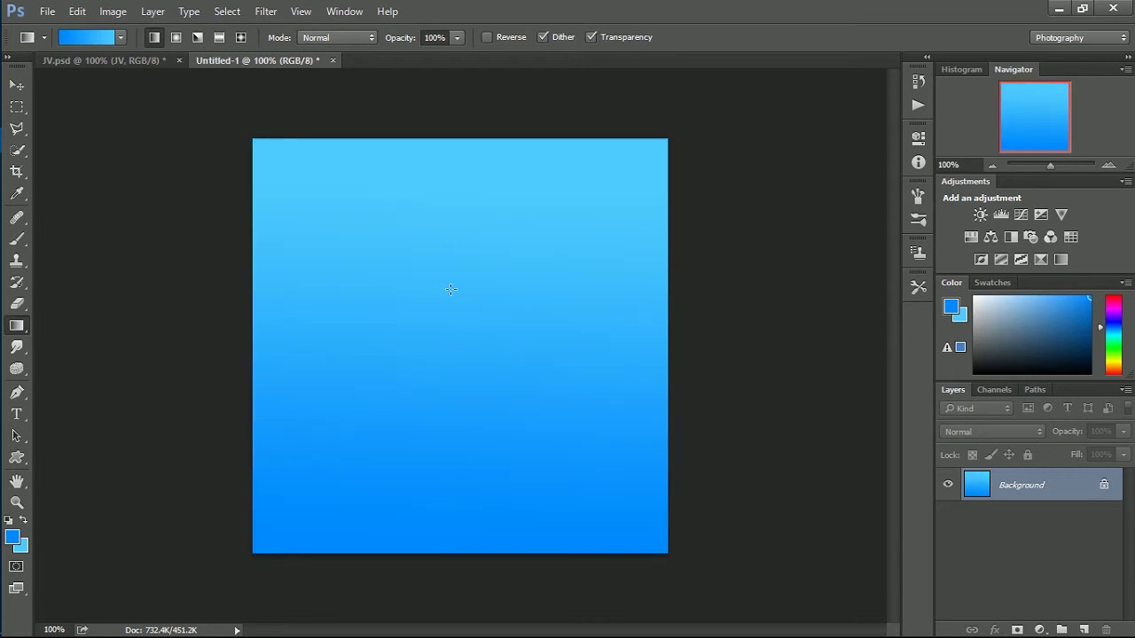
drag(450, 258, 448, 608)
drag(445, 271, 442, 631)
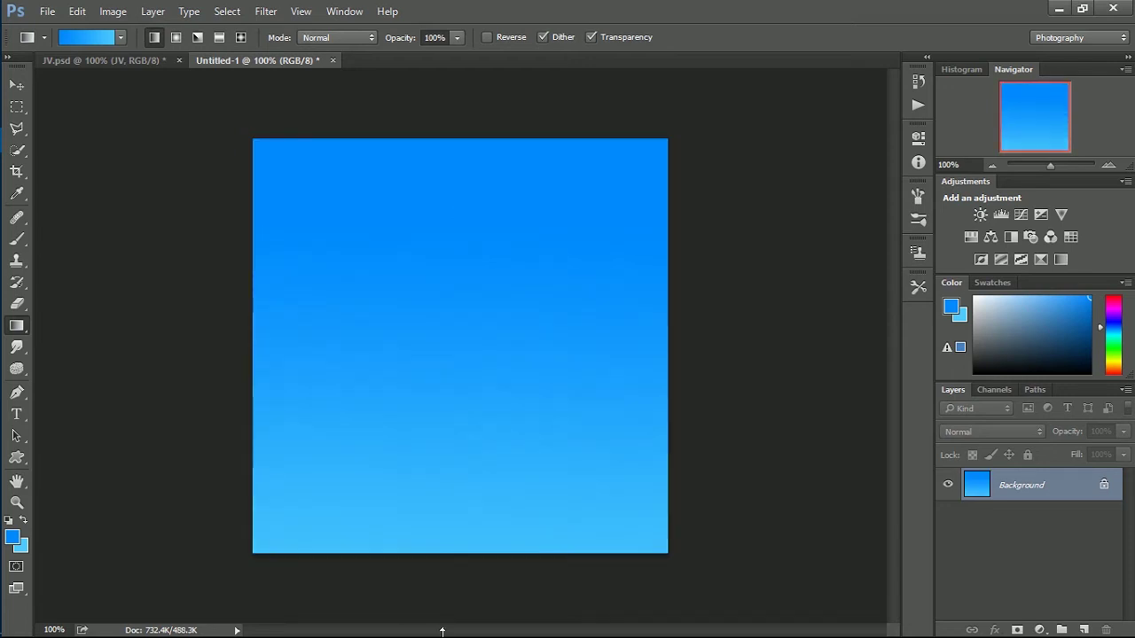
drag(425, 295, 412, 463)
drag(422, 273, 388, 473)
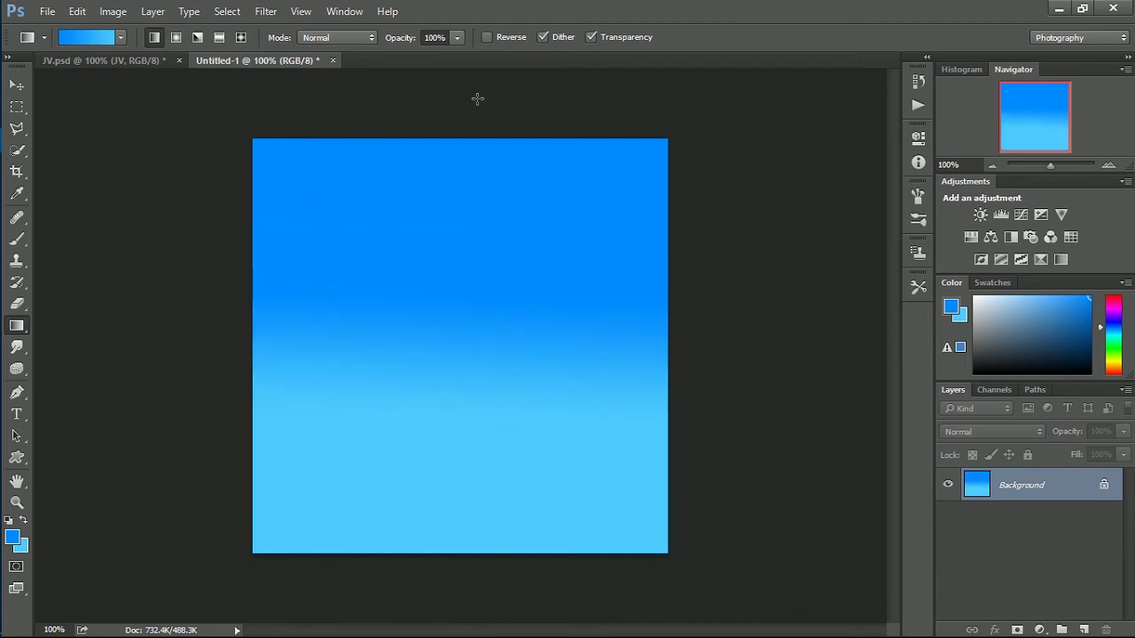
drag(448, 105, 480, 415)
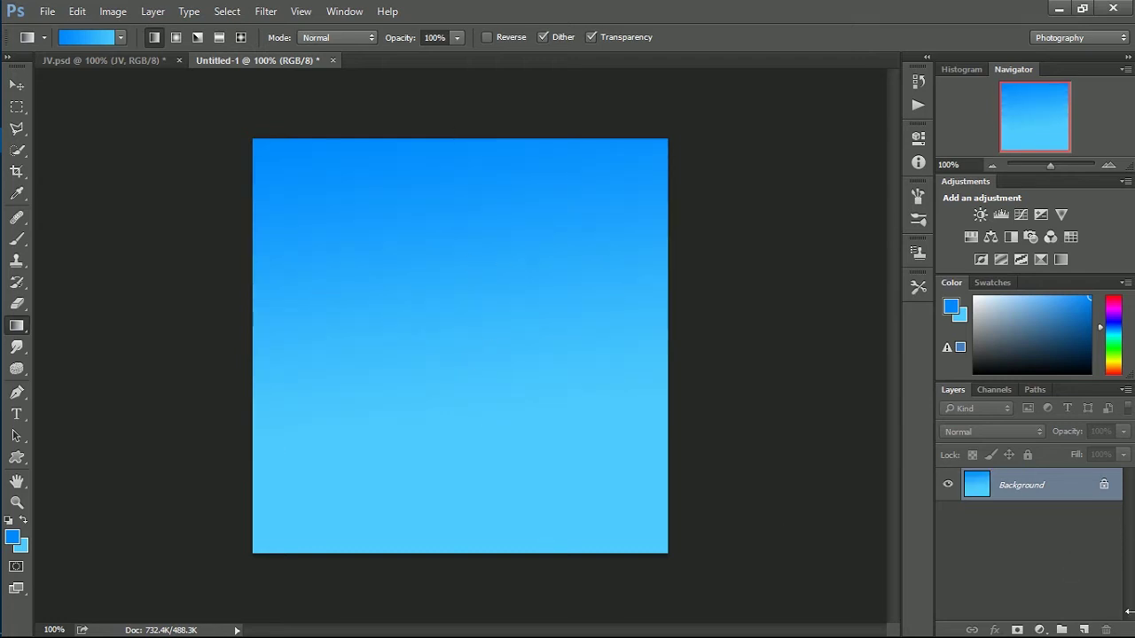
click(1083, 629)
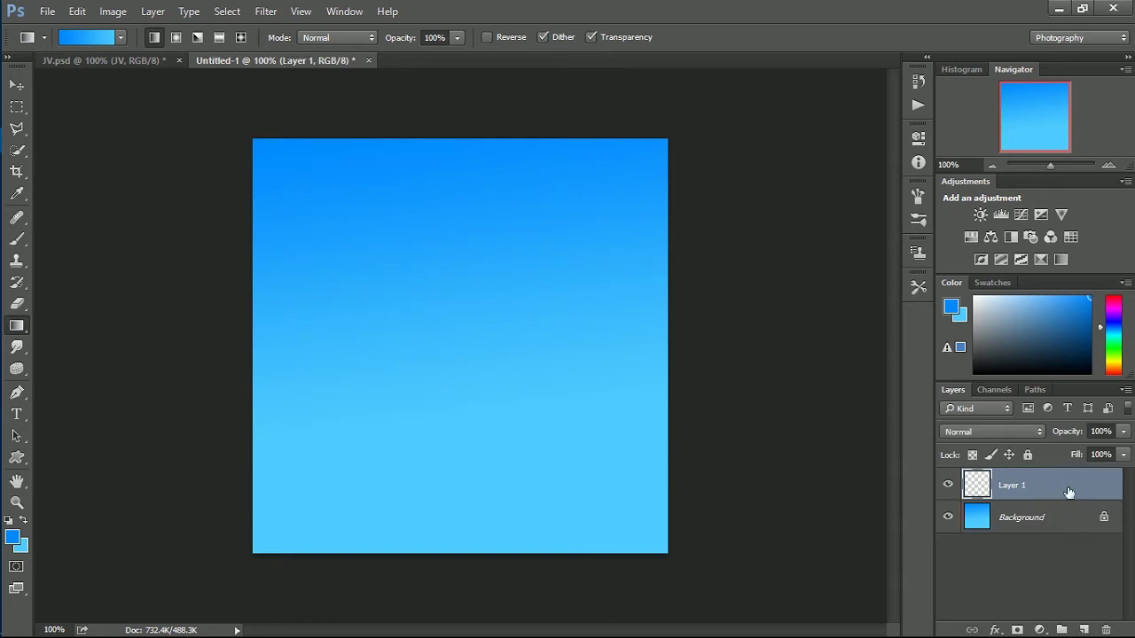
Type the text 'JV' on the canvas in white.
click(16, 414)
click(351, 365)
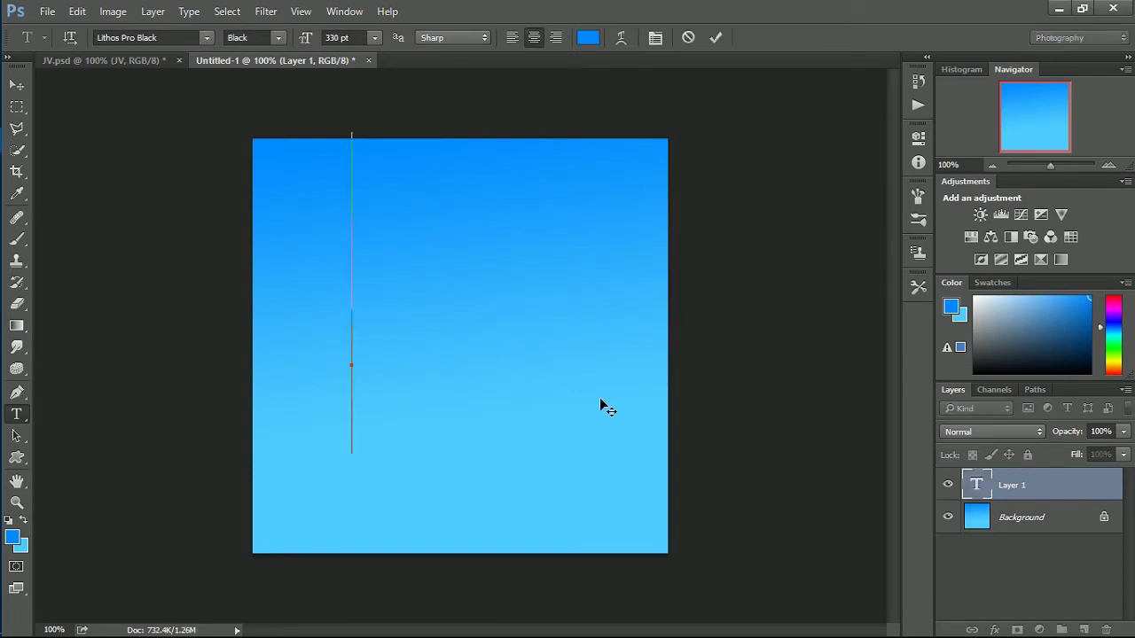
text(JV)
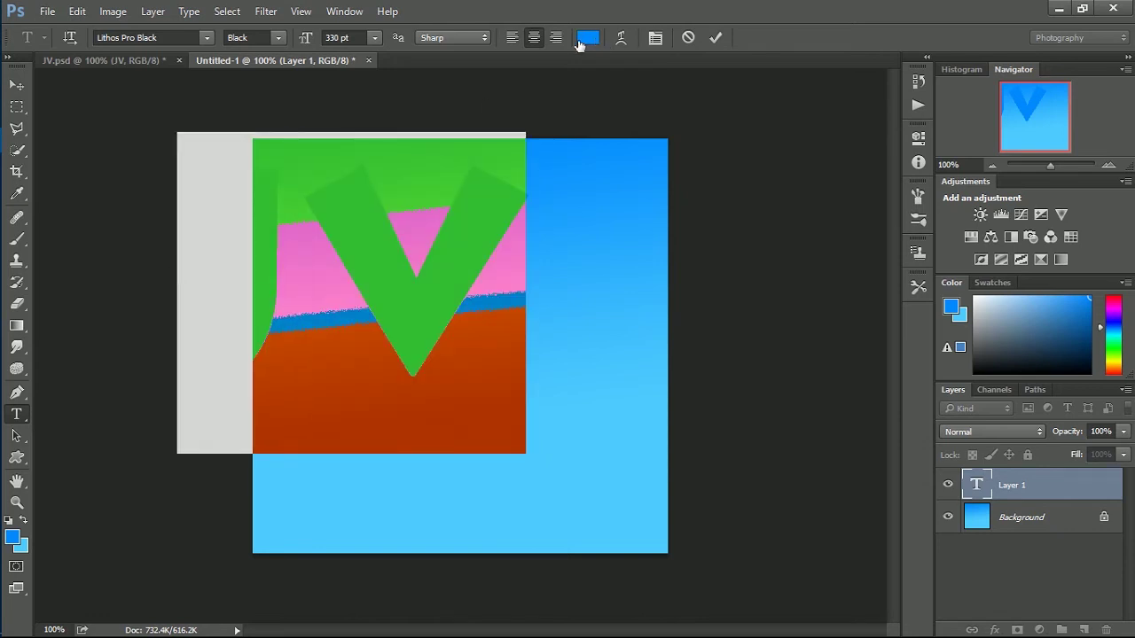
click(588, 38)
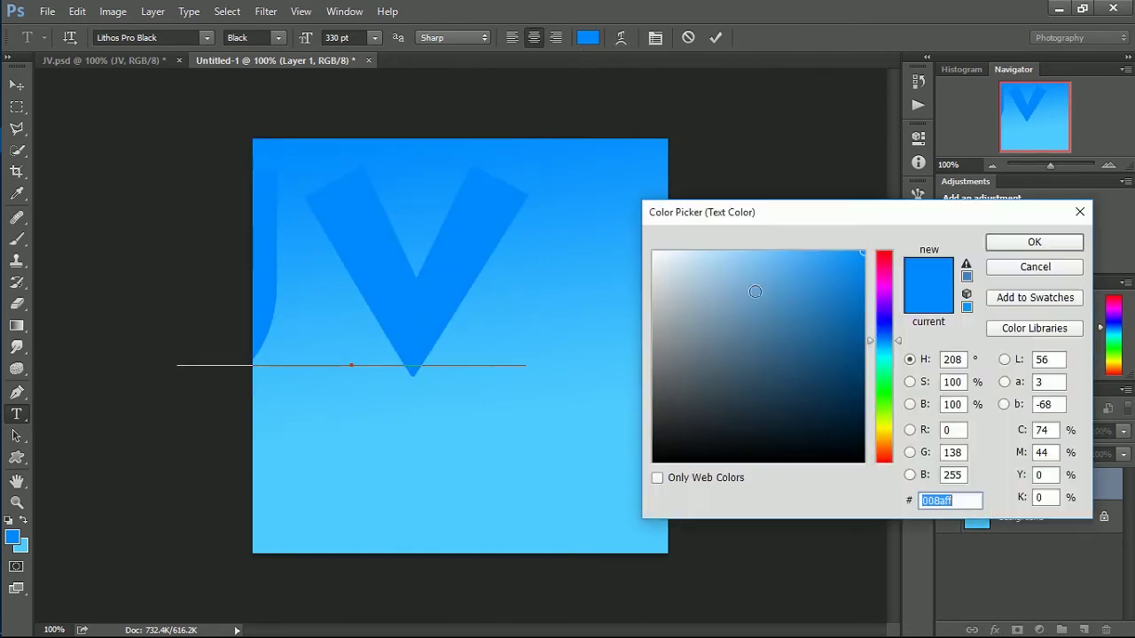
drag(691, 296, 505, 210)
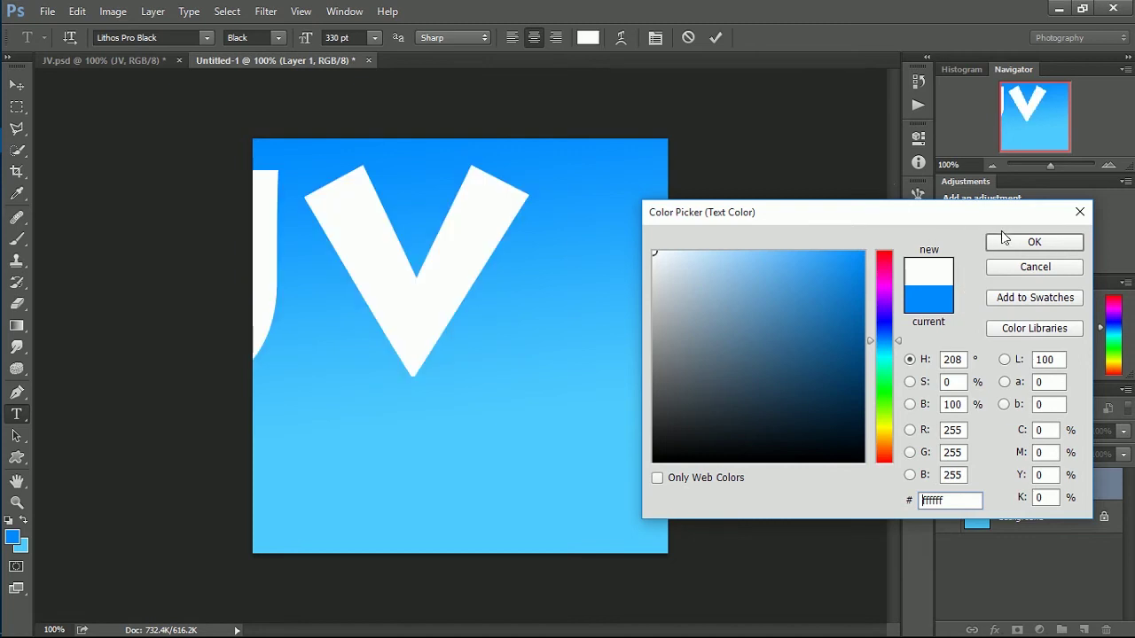
click(1006, 240)
Move the JV text right and down to centre it on the blue square.
click(16, 84)
drag(382, 252, 463, 291)
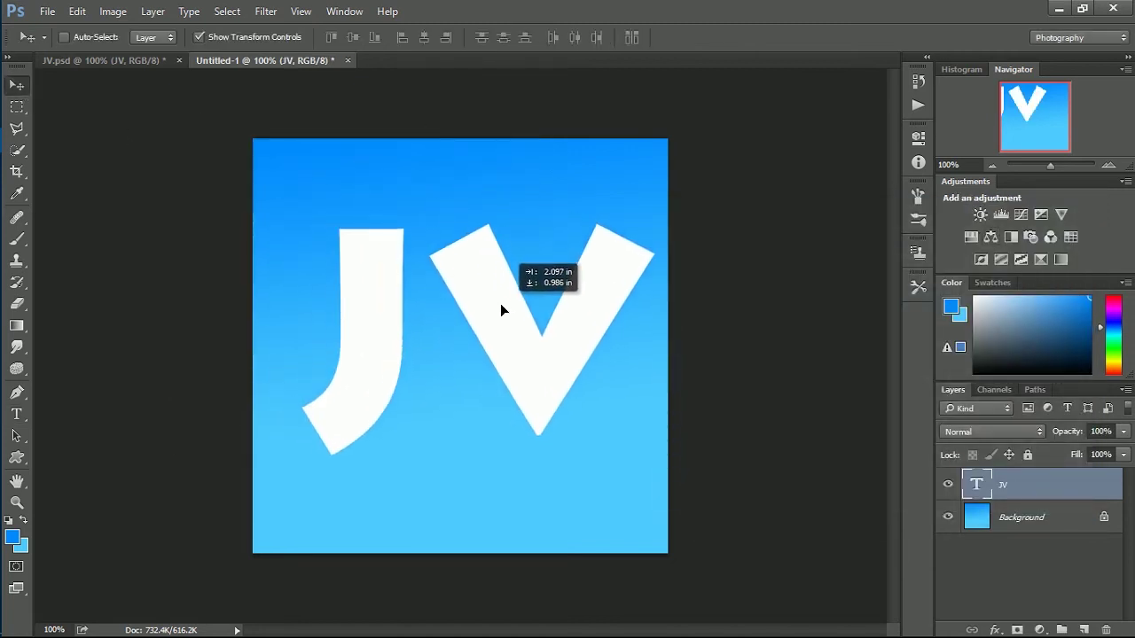
mouse_move(463, 291)
mouse_down()
mouse_move(503, 314)
mouse_move(500, 305)
mouse_up()
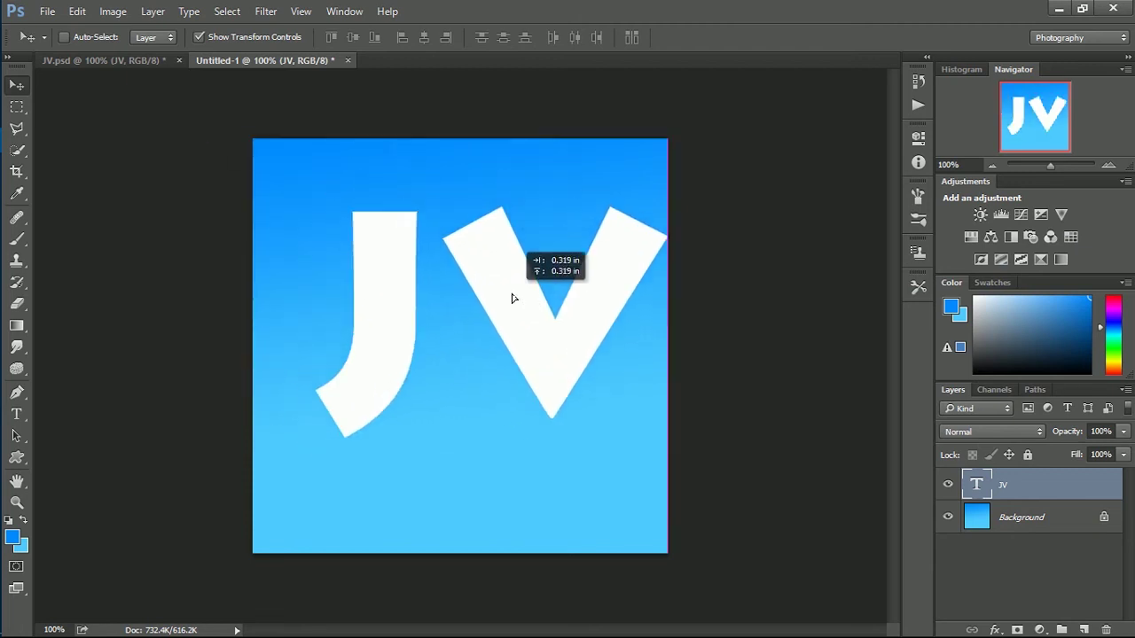
Open Blending Options for the JV layer and move the Layer Style dialog aside.
click(1040, 561)
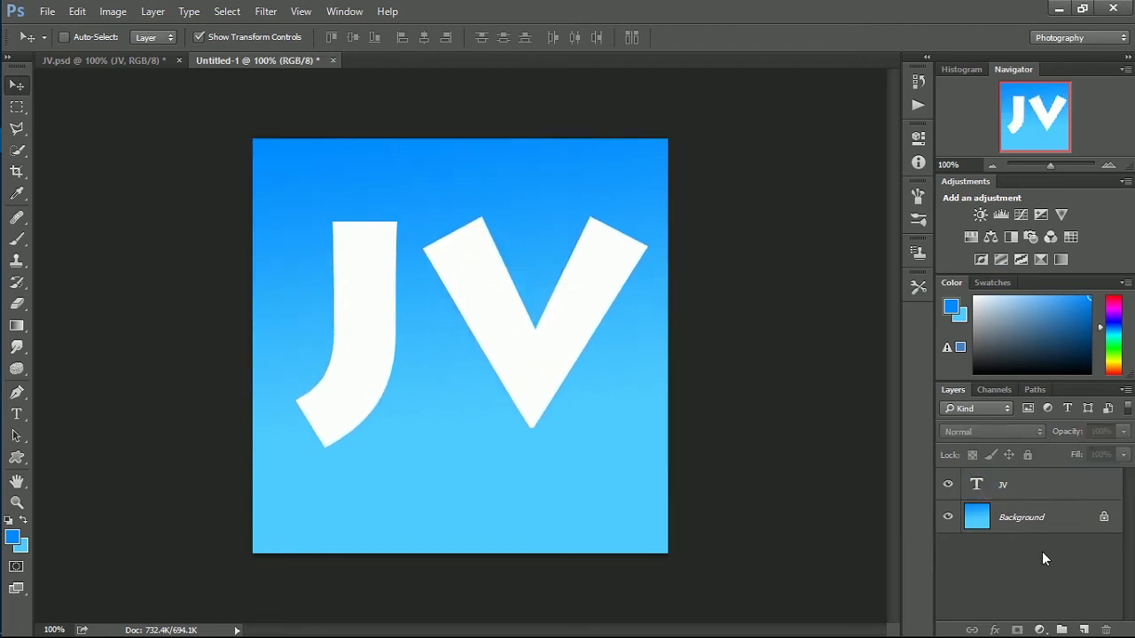
click(1071, 490)
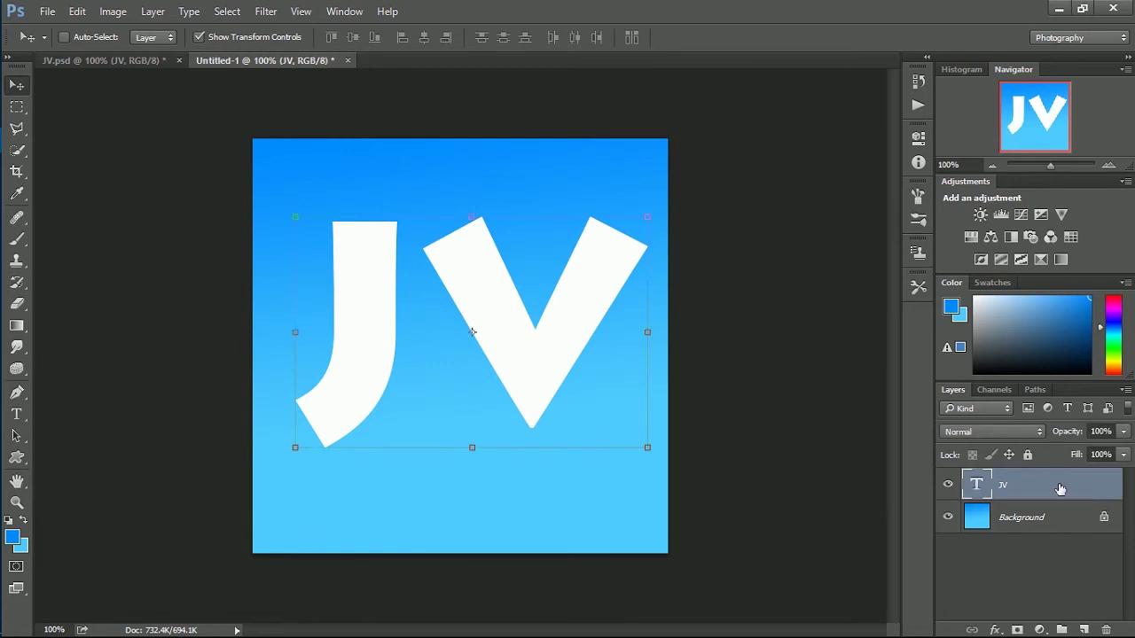
right_click(1048, 483)
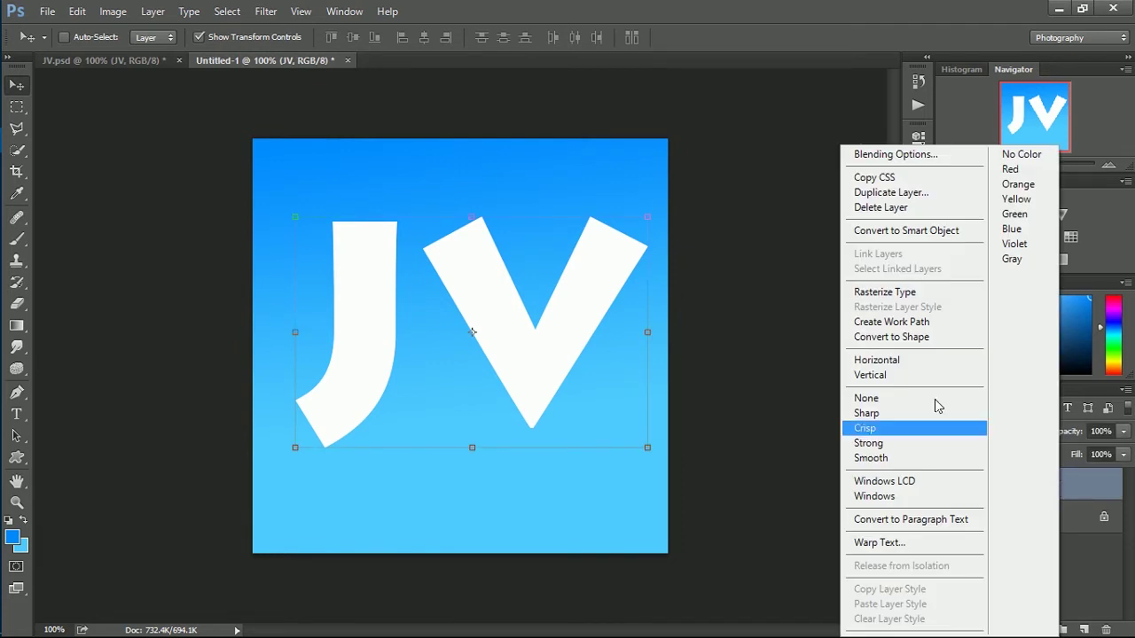
click(897, 155)
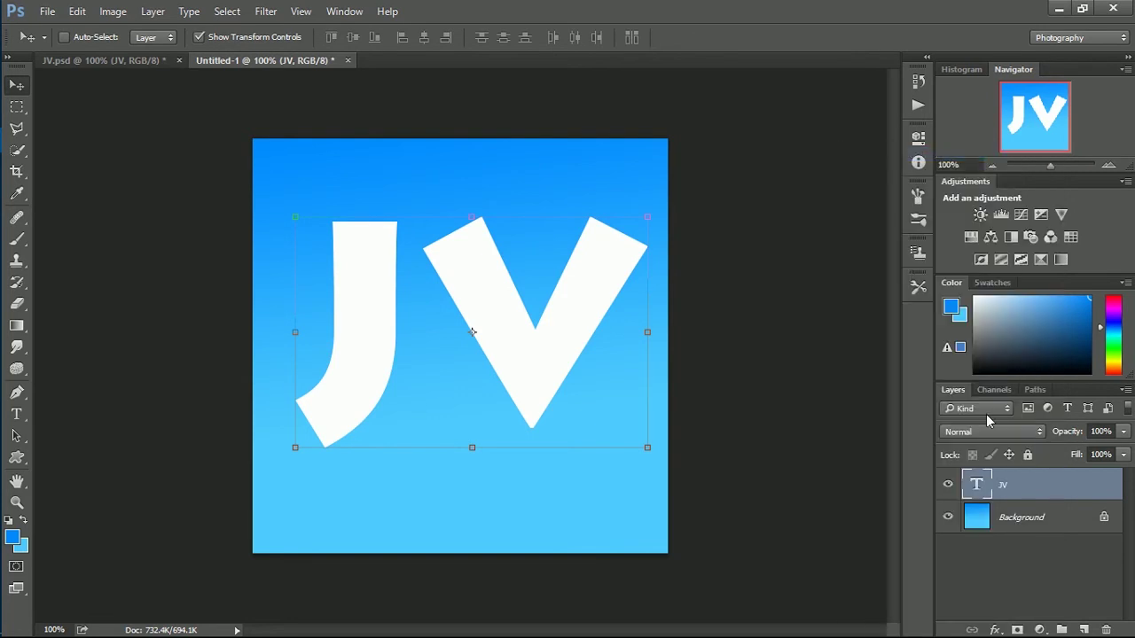
mouse_move(729, 89)
mouse_down()
mouse_move(905, 82)
mouse_move(831, 146)
mouse_up()
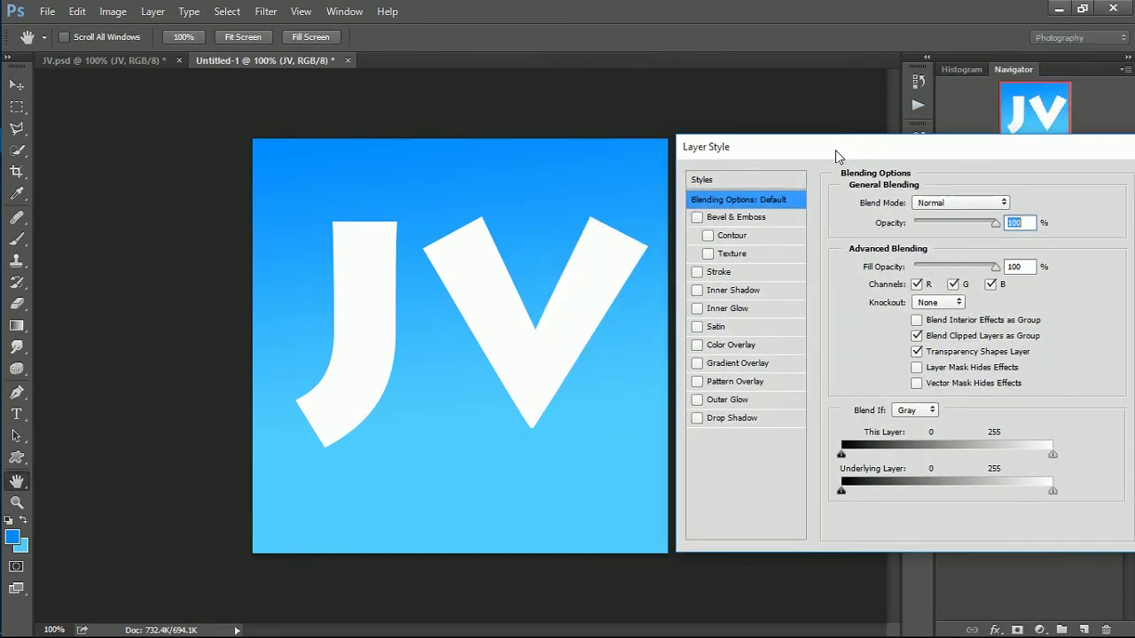
Try bevel and emboss, contour, texture, stroke, inner shadow and inner glow on the JV letters.
click(698, 219)
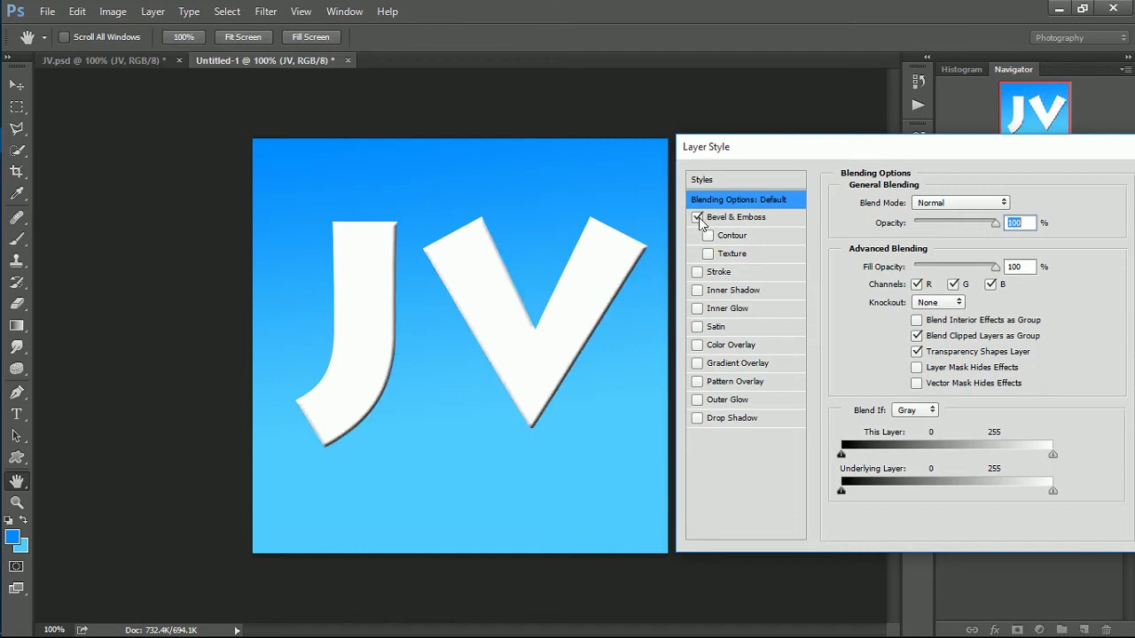
click(708, 235)
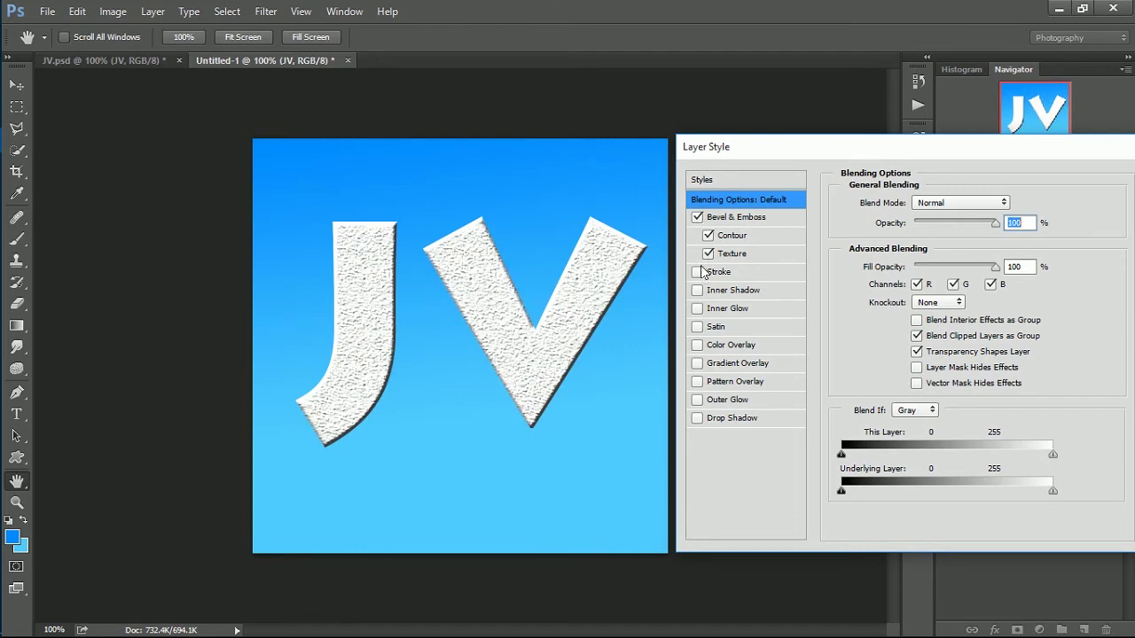
click(708, 254)
click(697, 271)
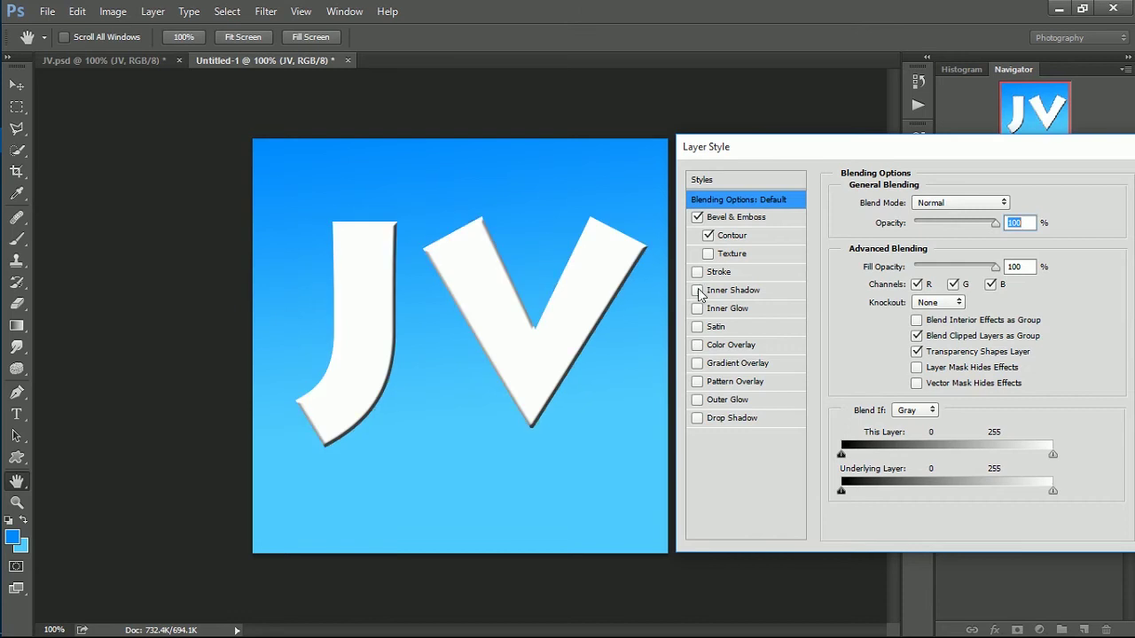
click(698, 291)
click(698, 309)
Try satin, colour, gradient and pattern overlays and outer glow, then remove the bevel.
click(697, 326)
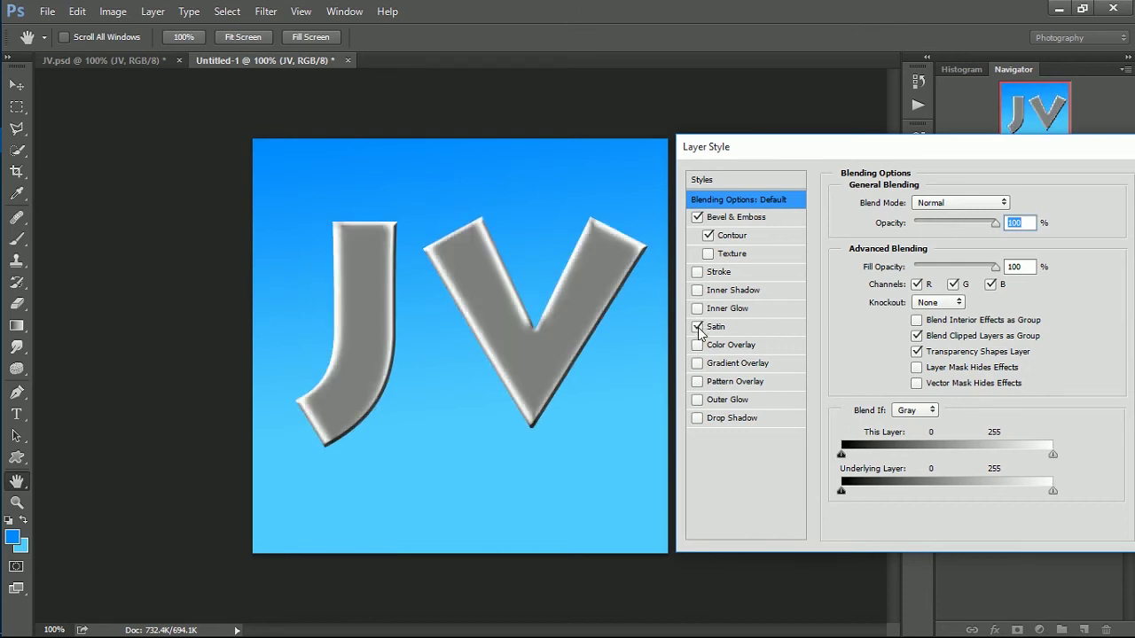
click(697, 326)
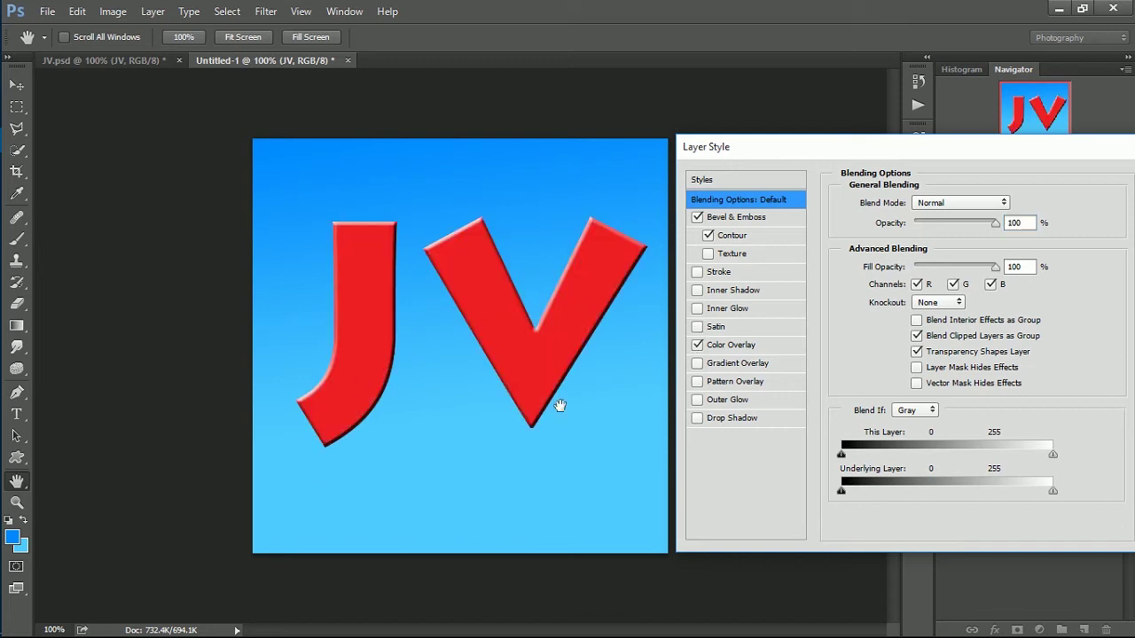
click(697, 345)
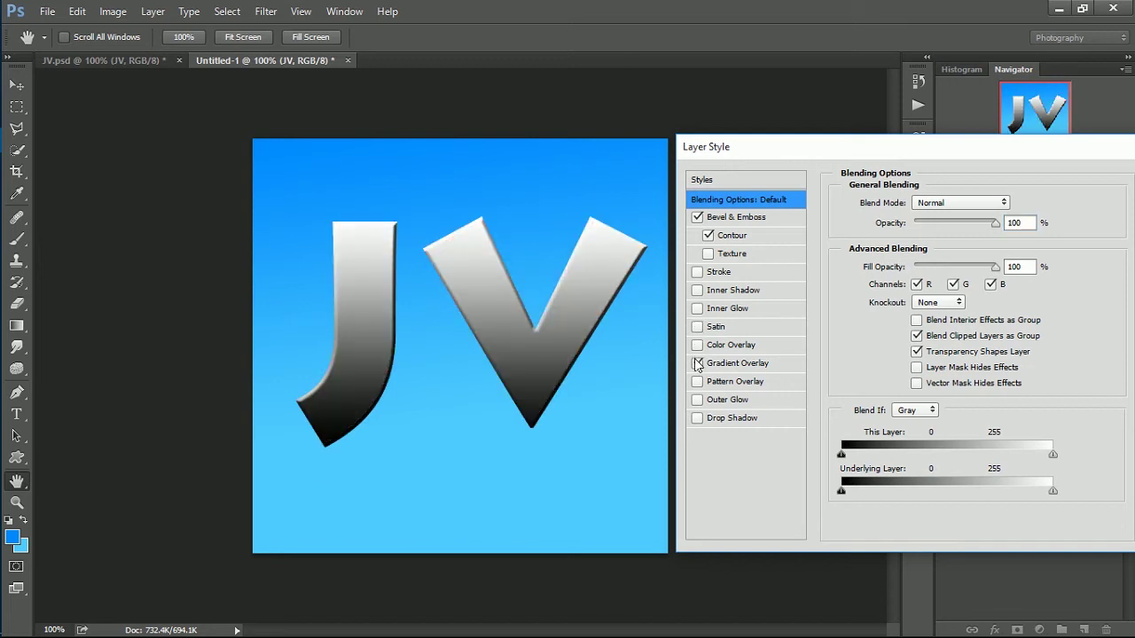
click(697, 363)
click(697, 382)
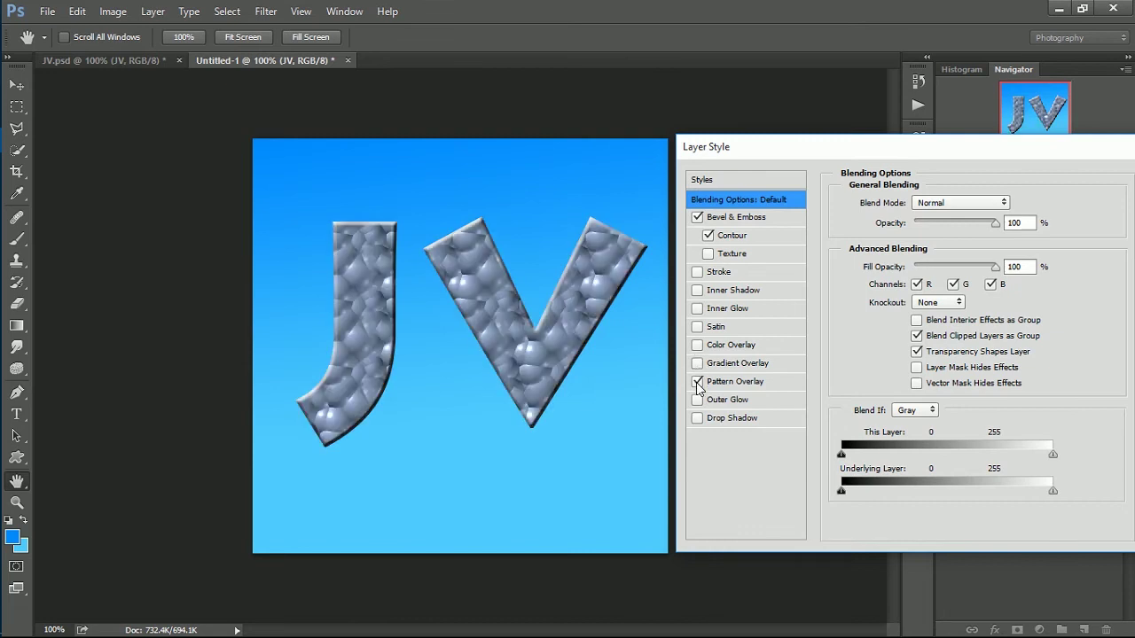
click(697, 400)
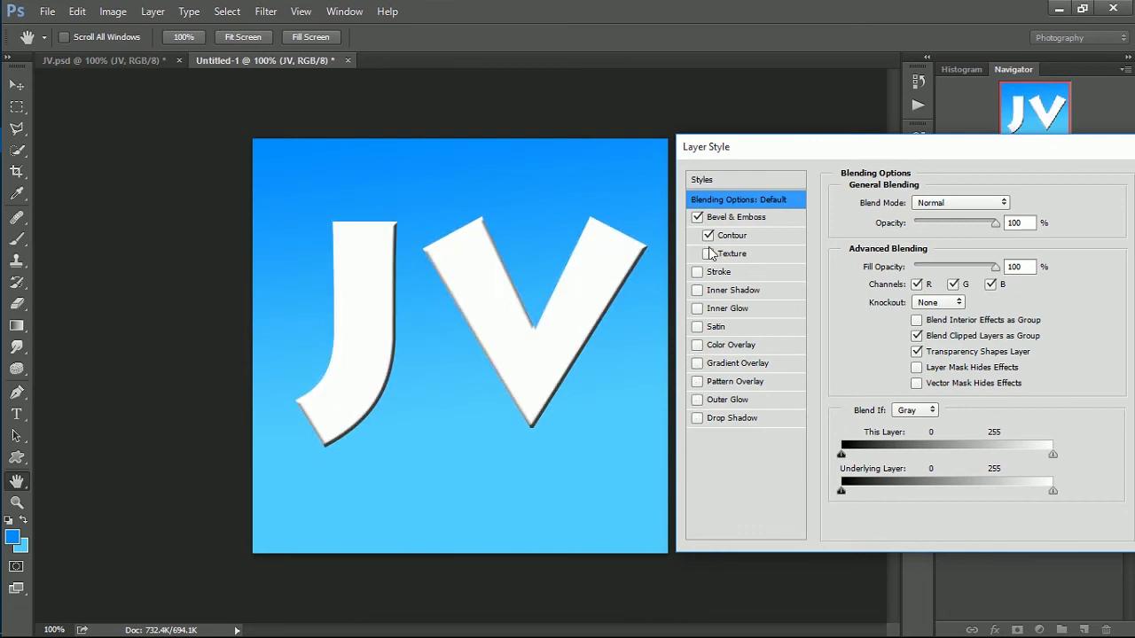
click(697, 217)
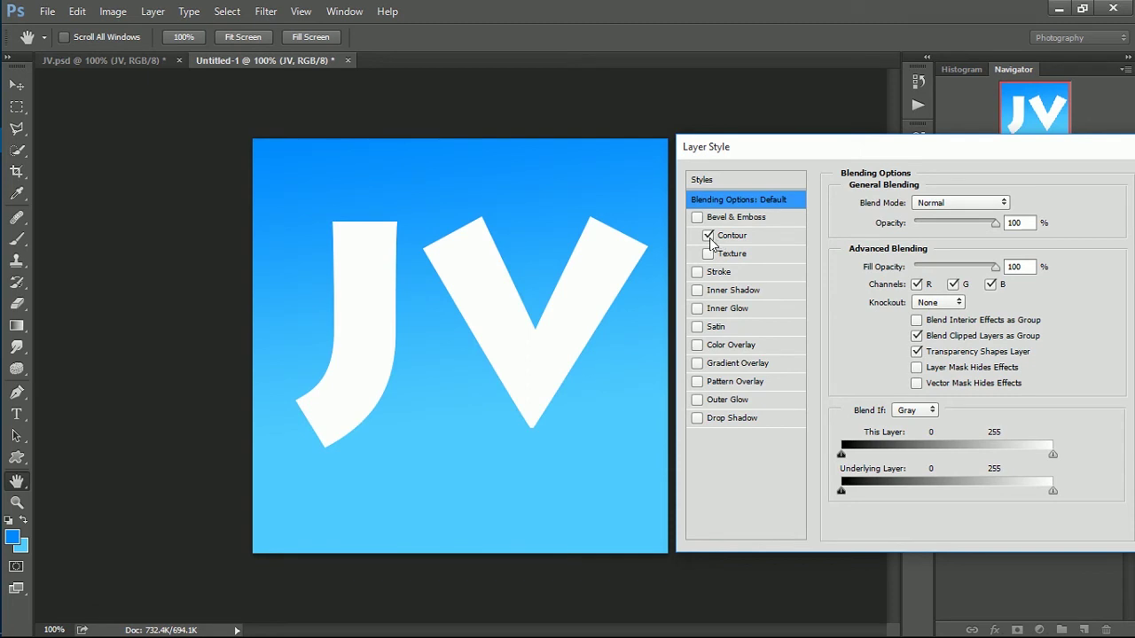
Apply only a Drop Shadow at 100% opacity to the JV text.
click(764, 417)
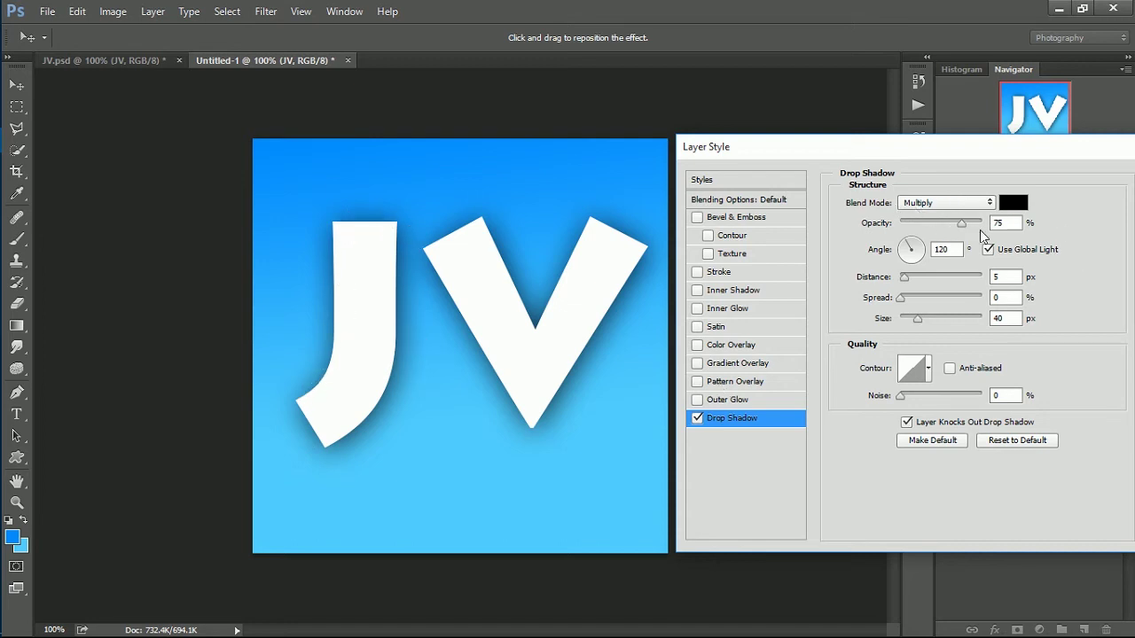
drag(967, 224, 986, 229)
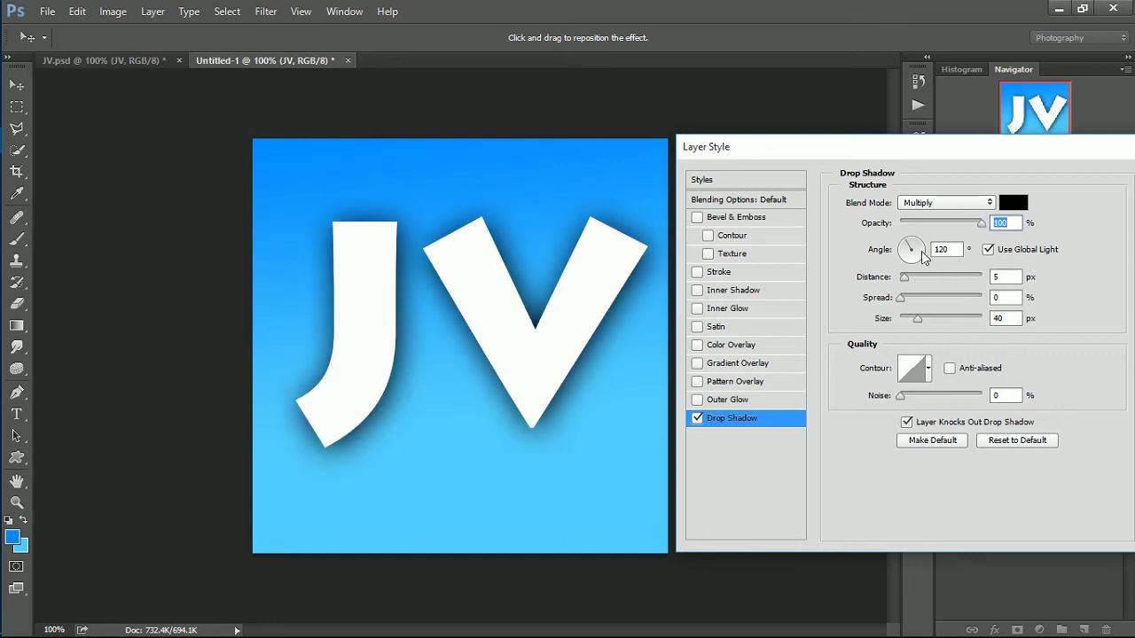
drag(993, 162, 702, 157)
click(922, 177)
click(1044, 600)
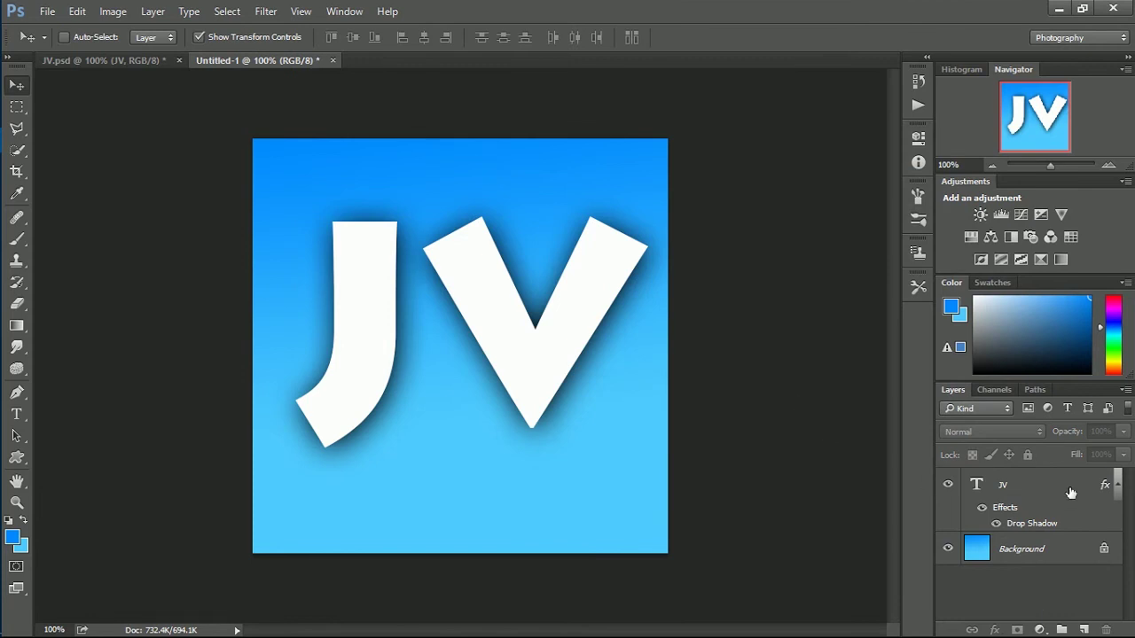
Duplicate the JV layer, shift JV copy down-right, and keep JV above it.
click(1039, 483)
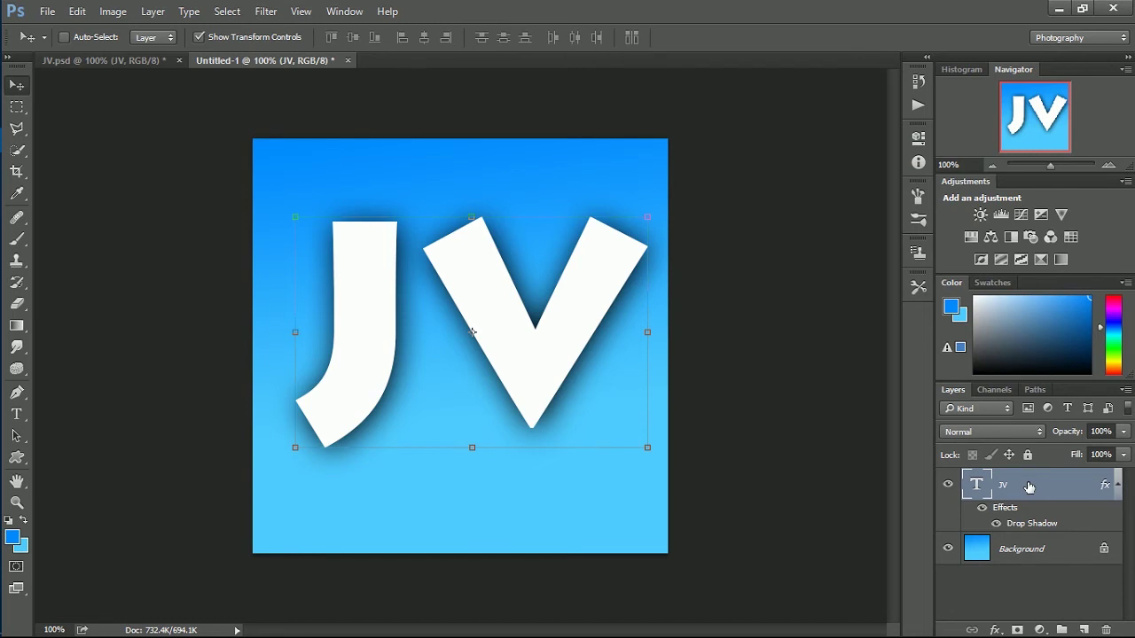
right_click(1029, 486)
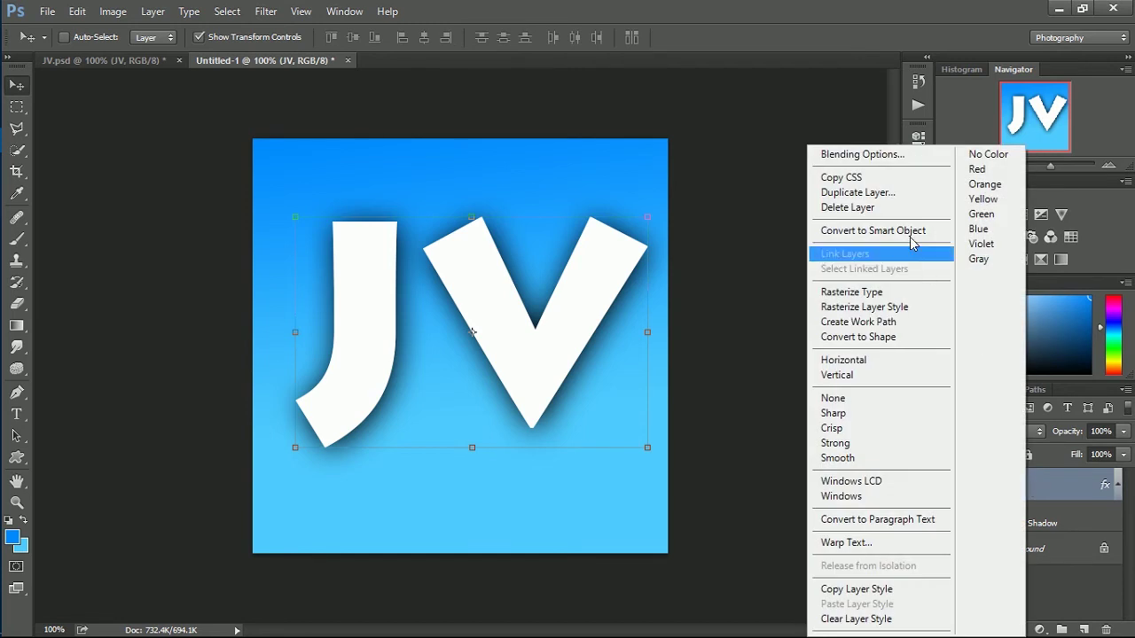
click(857, 192)
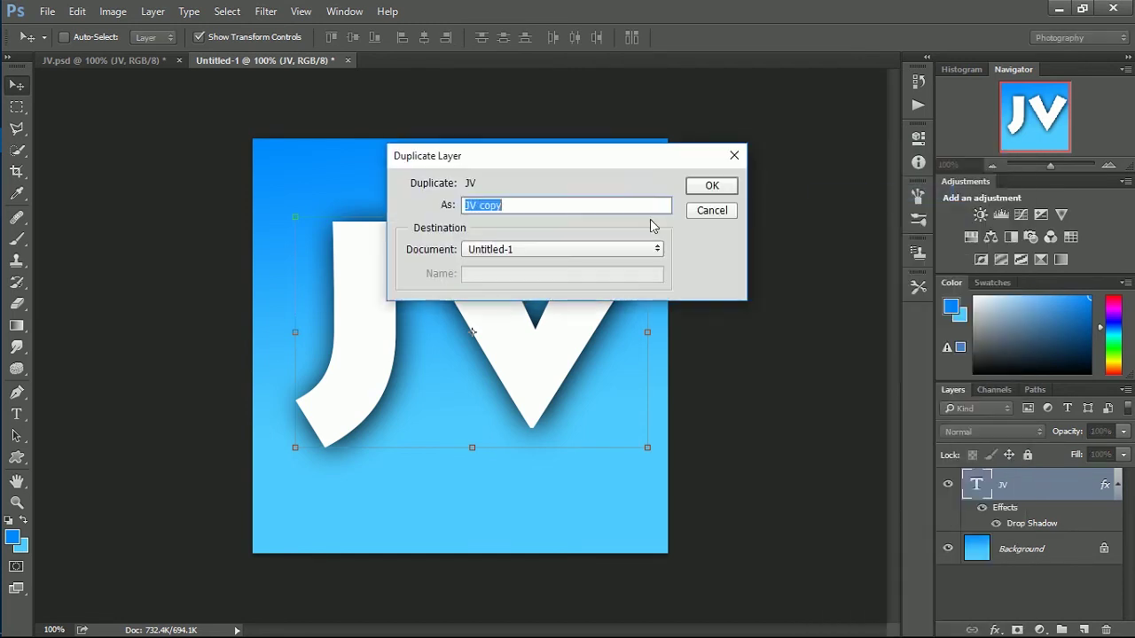
click(713, 186)
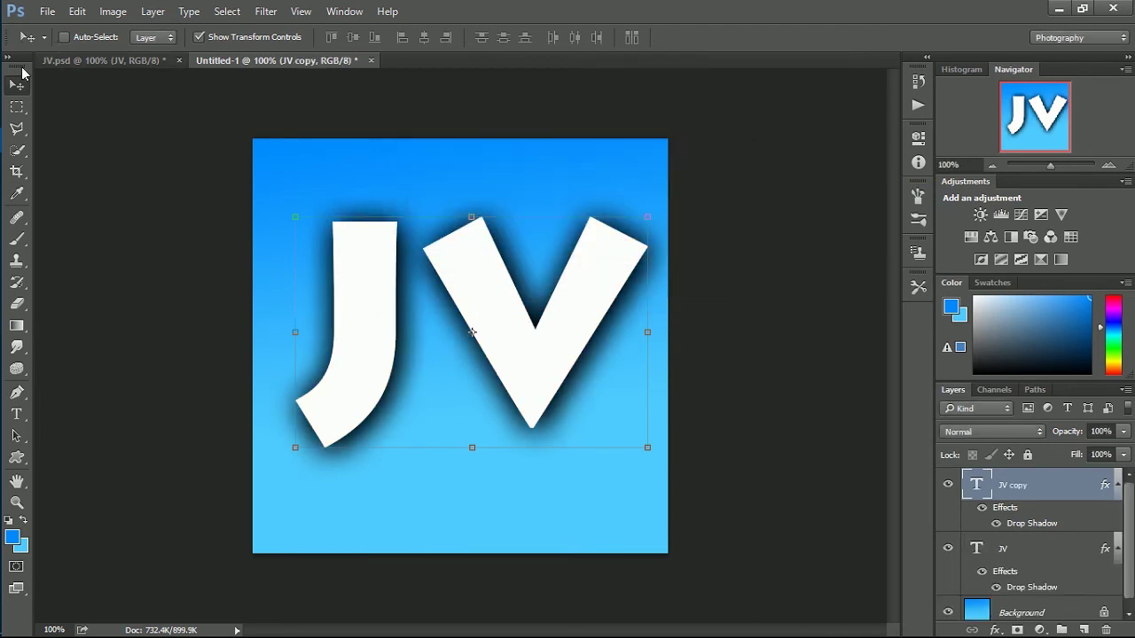
drag(528, 333, 558, 373)
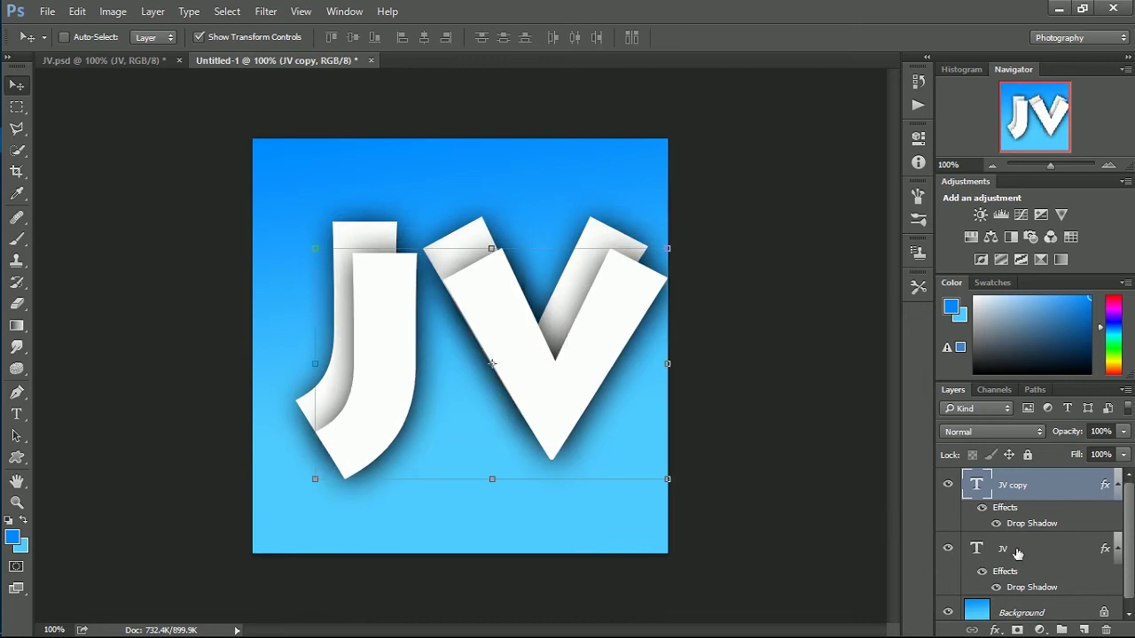
drag(1017, 554, 1020, 479)
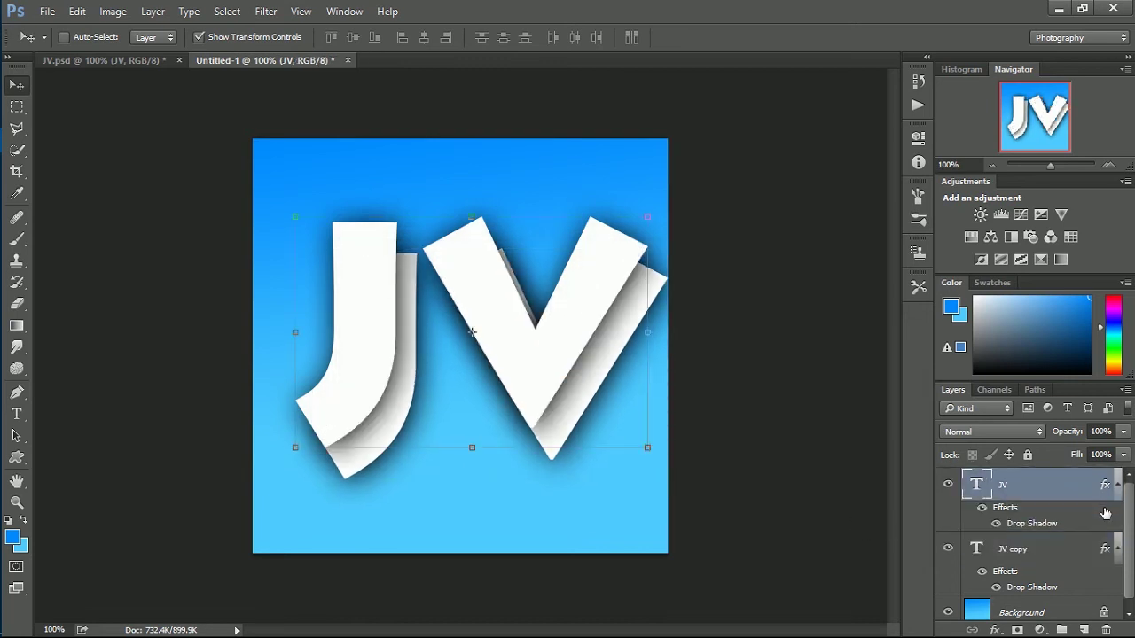
Give the JV layer a purple #6d1fed Color Overlay.
double_click(1051, 484)
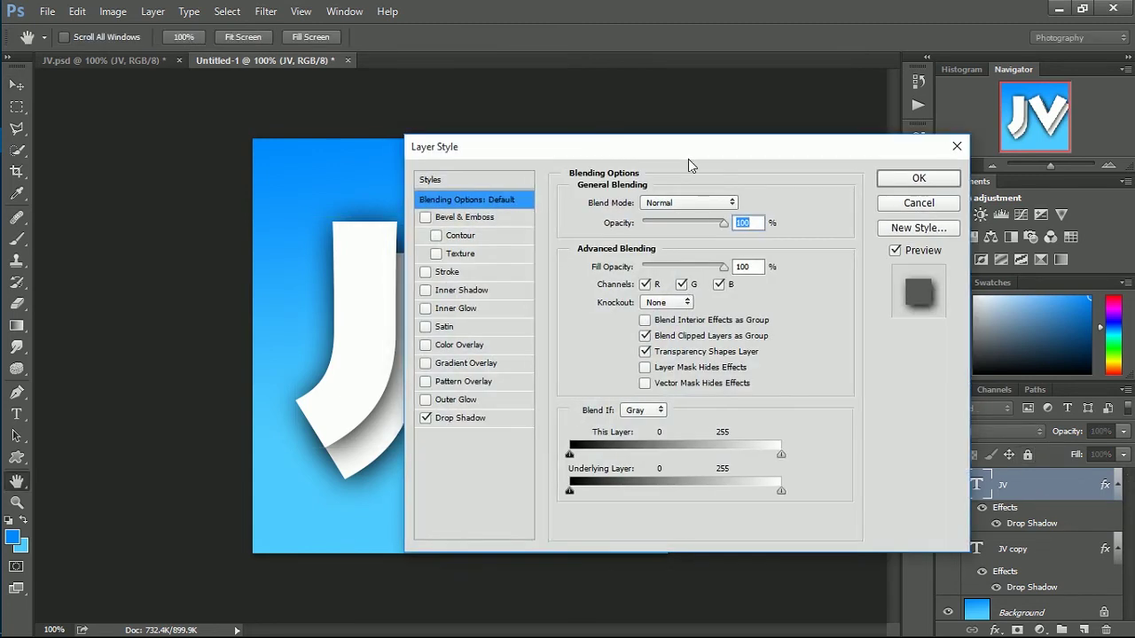
drag(688, 148, 969, 162)
click(702, 360)
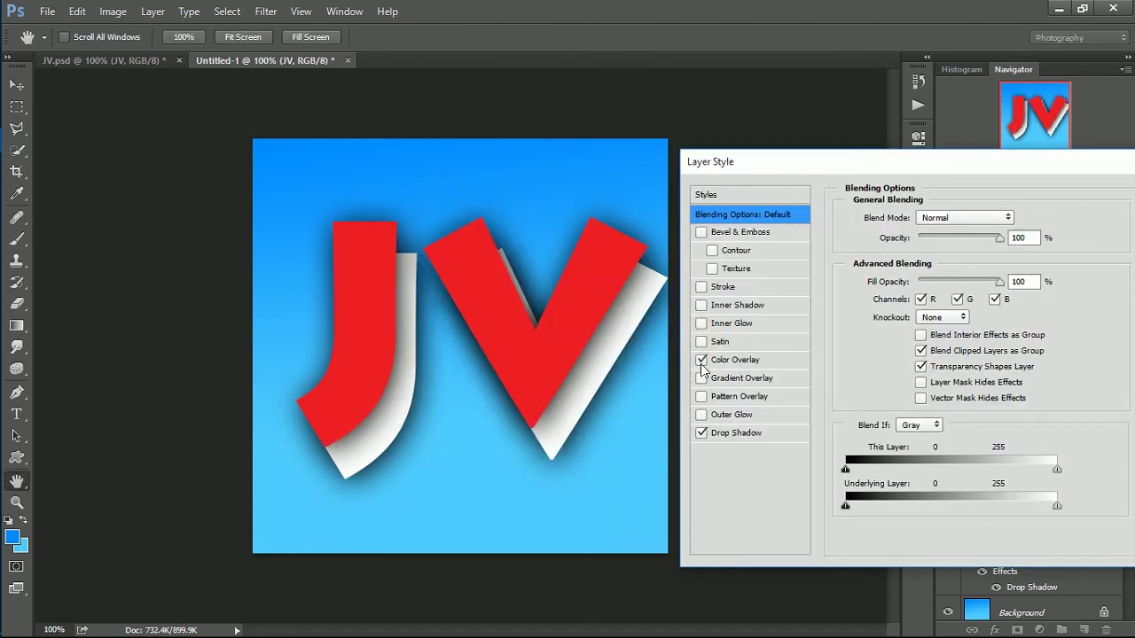
click(734, 363)
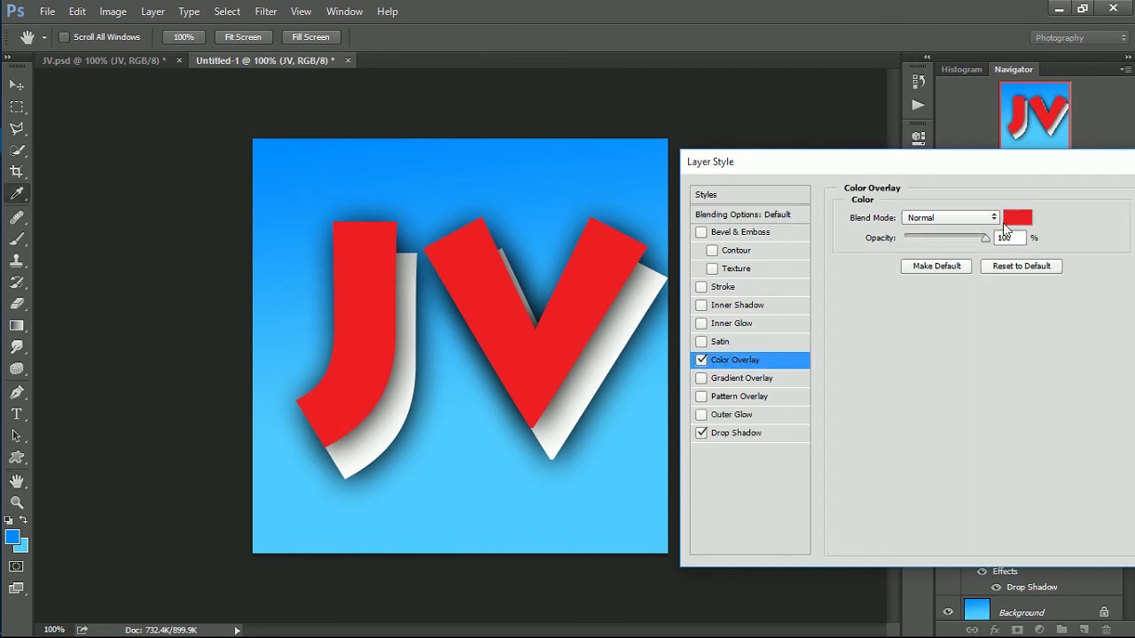
click(1013, 218)
click(886, 309)
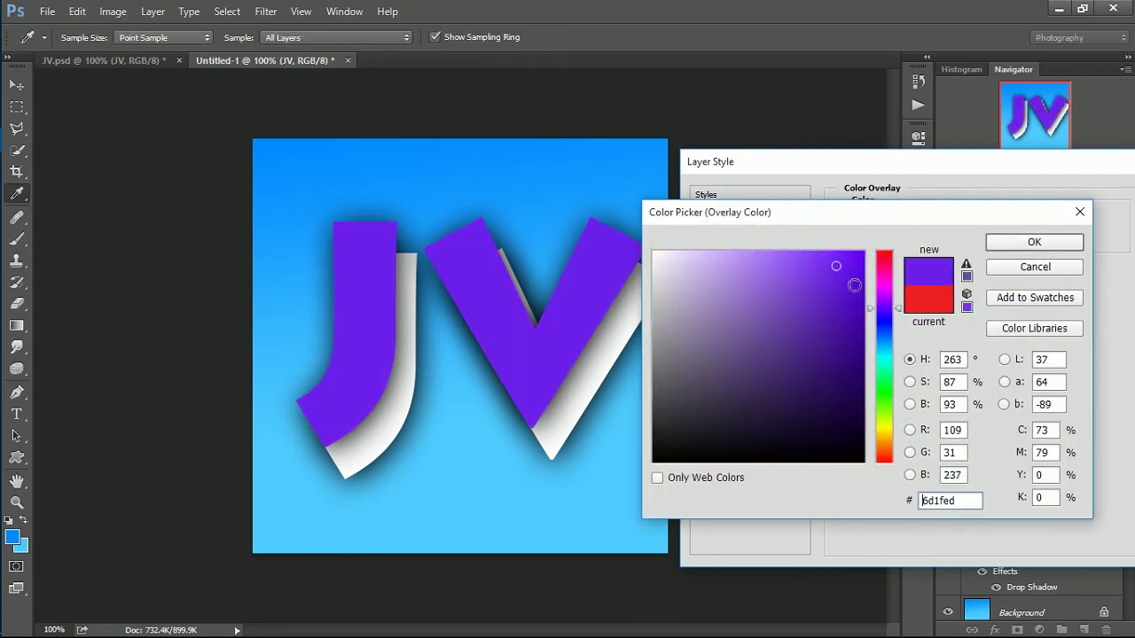
click(862, 258)
click(1037, 239)
drag(1065, 165, 894, 189)
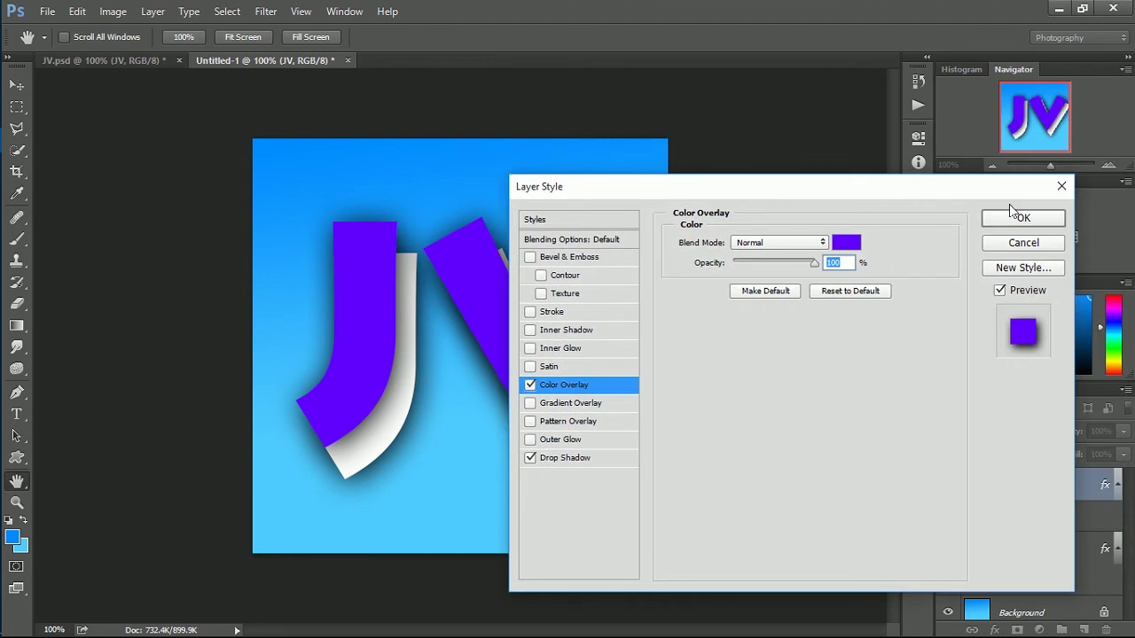
click(1016, 211)
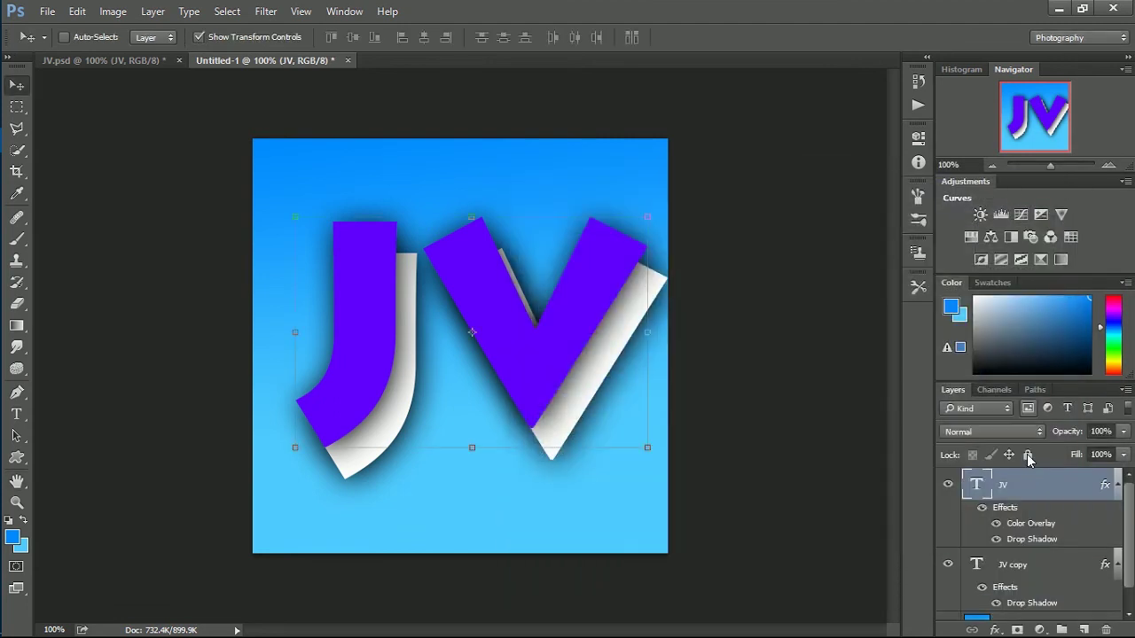
Give the JV copy layer a magenta #ed1fd3 Color Overlay.
double_click(1042, 566)
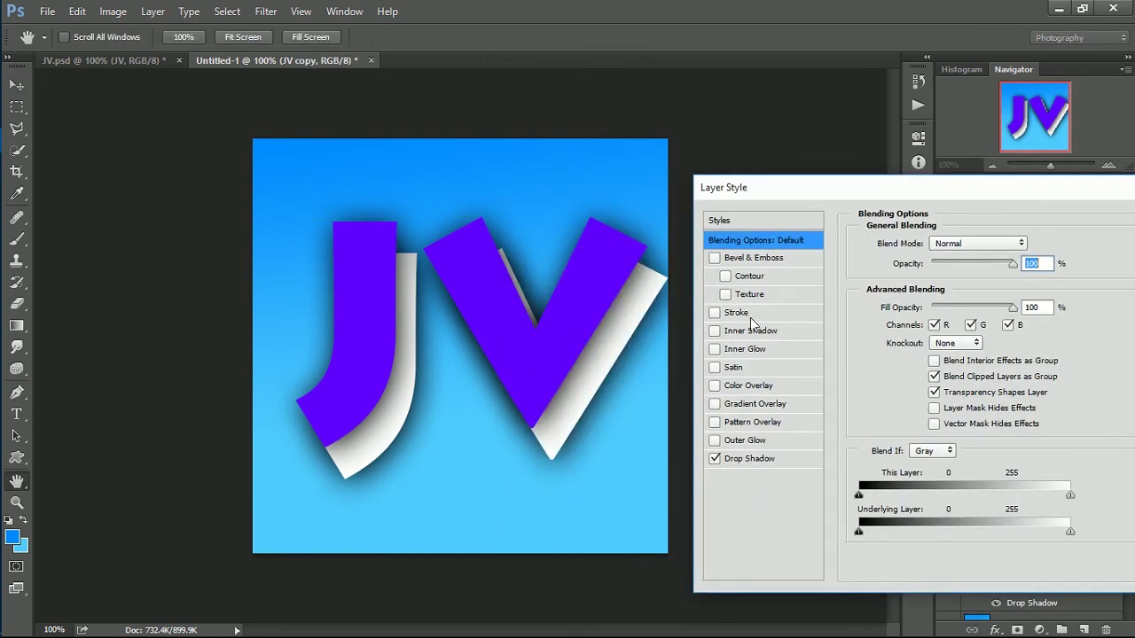
click(721, 387)
click(1032, 244)
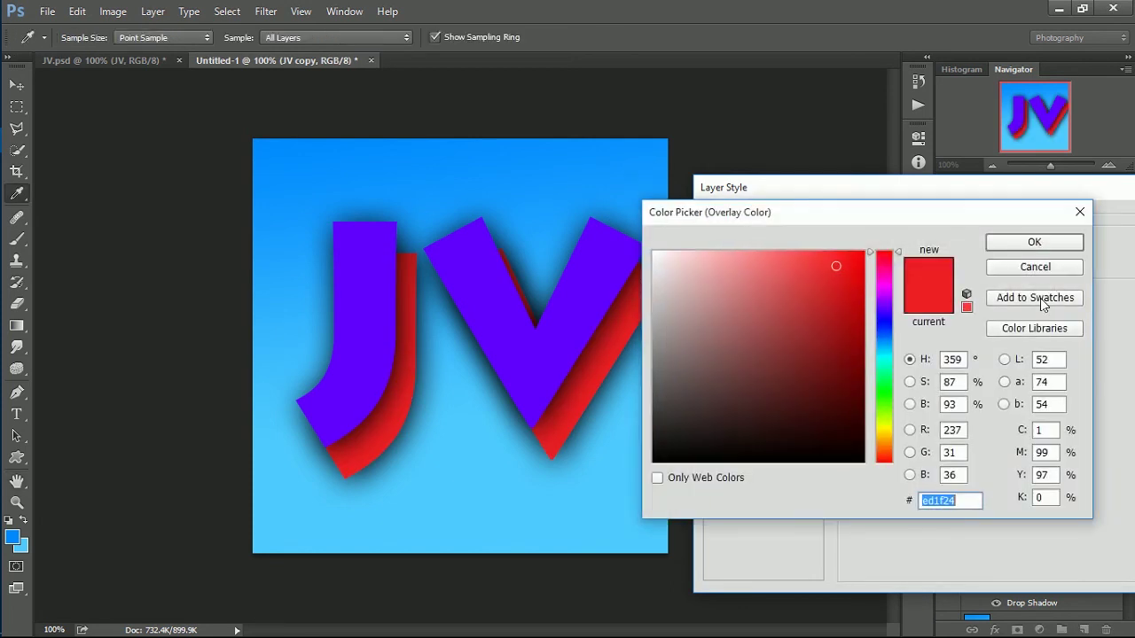
click(885, 281)
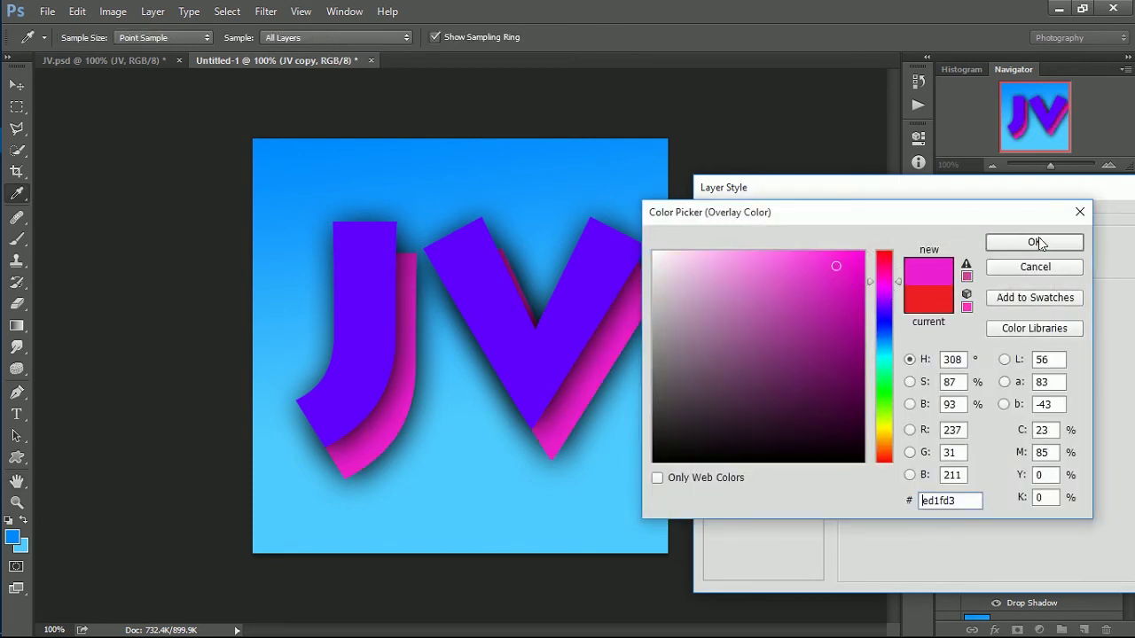
click(1039, 242)
drag(1010, 185, 825, 174)
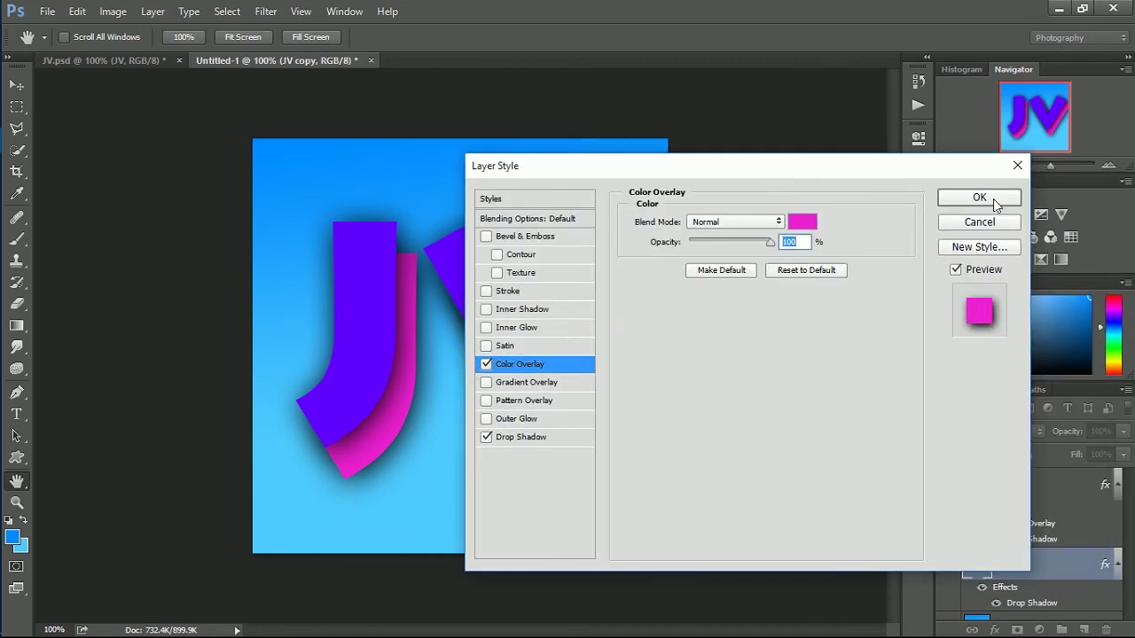
click(979, 198)
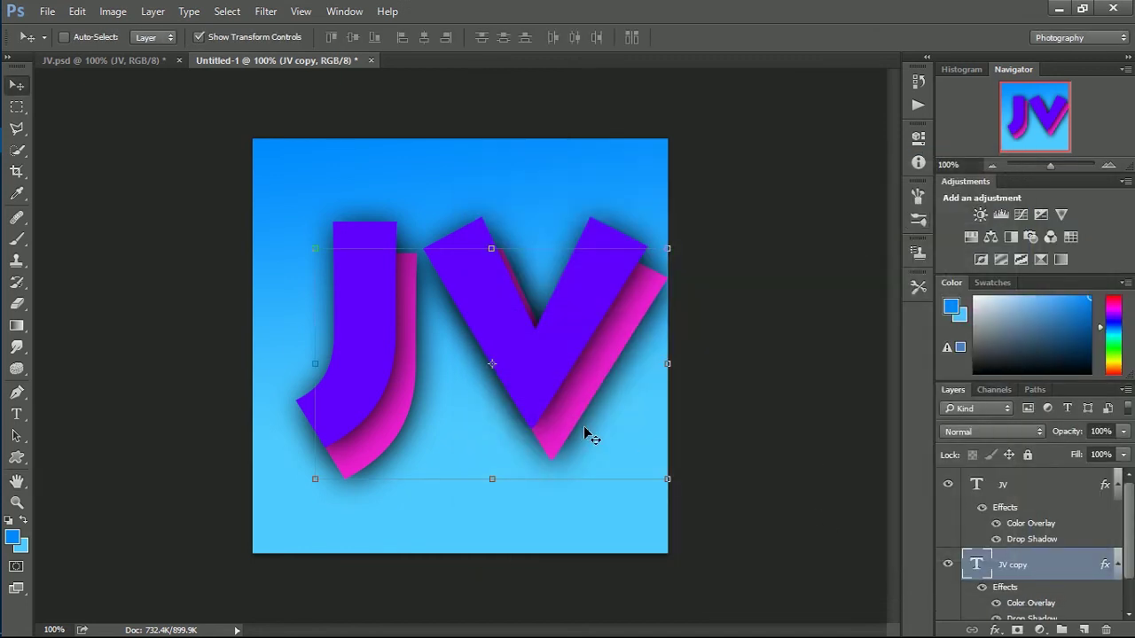
Nudge the magenta JV copy down and move the purple JV letters left and down.
drag(584, 429, 580, 418)
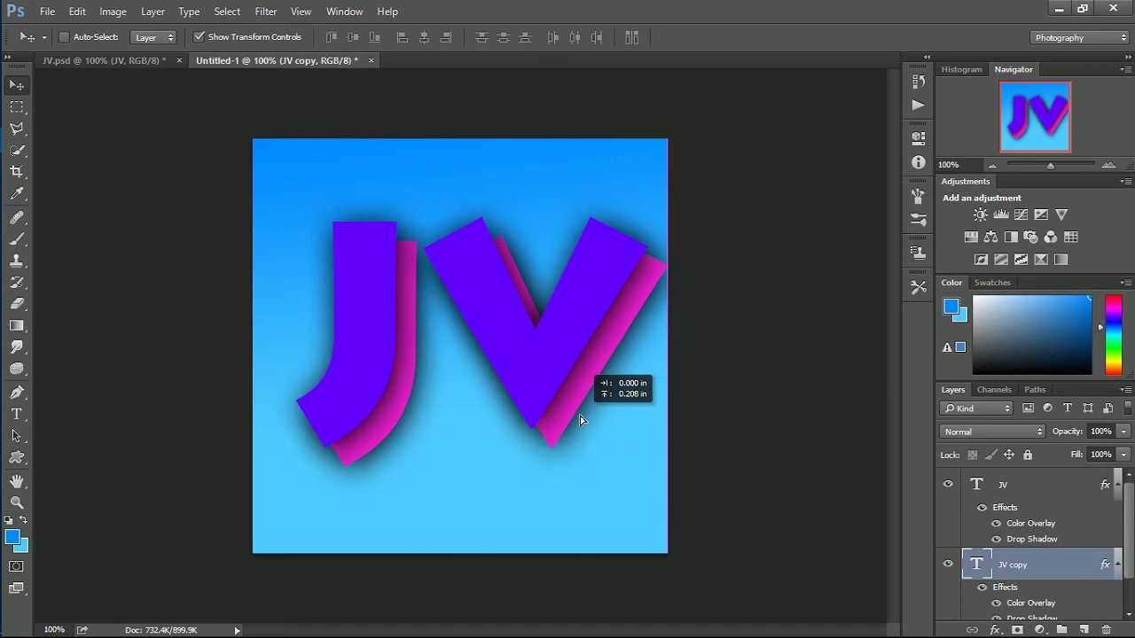
drag(580, 418, 560, 427)
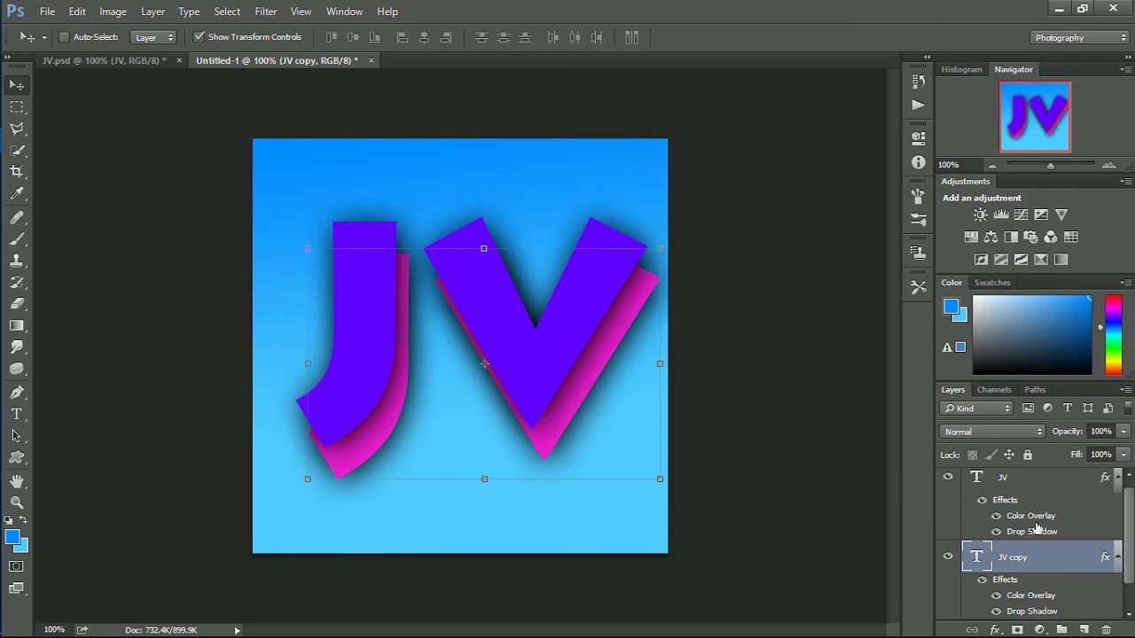
click(1075, 507)
drag(511, 364, 501, 376)
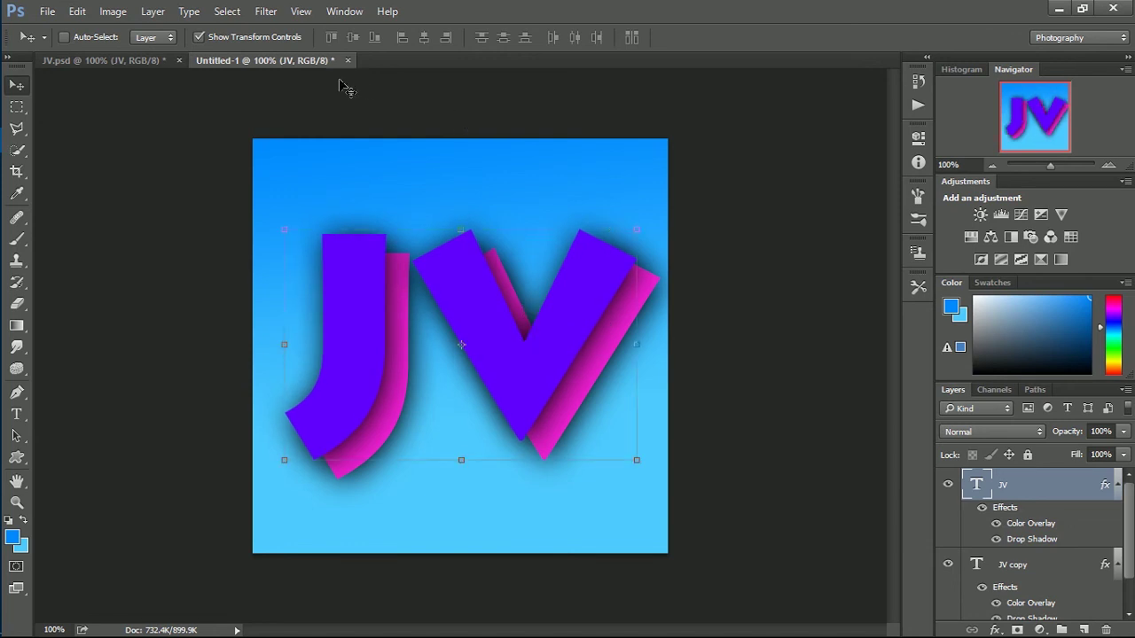
click(106, 60)
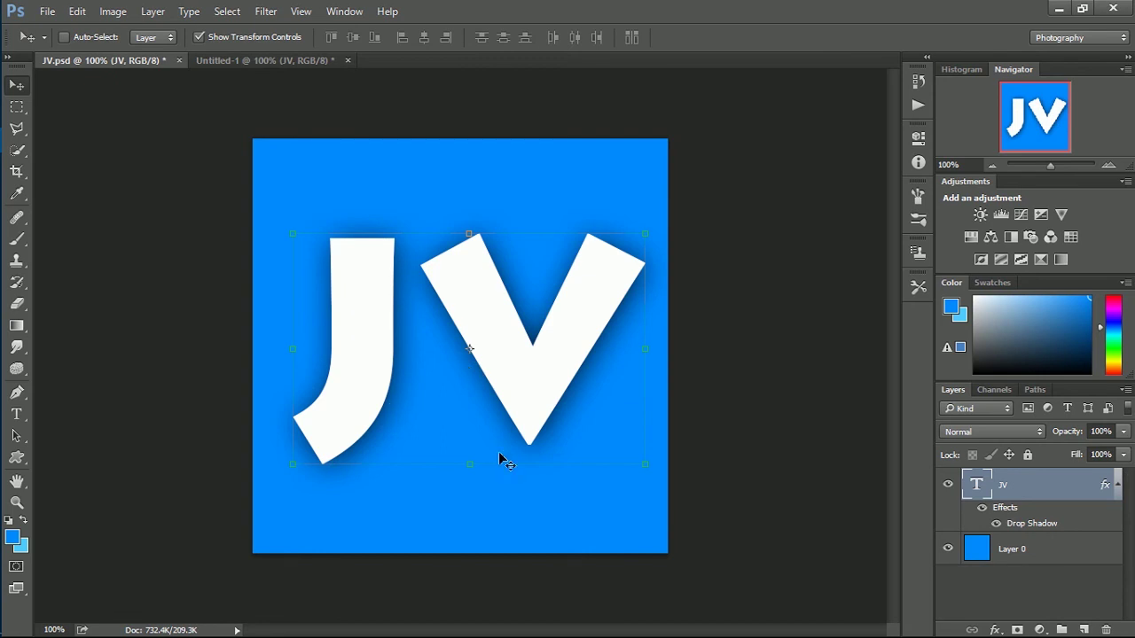
click(298, 62)
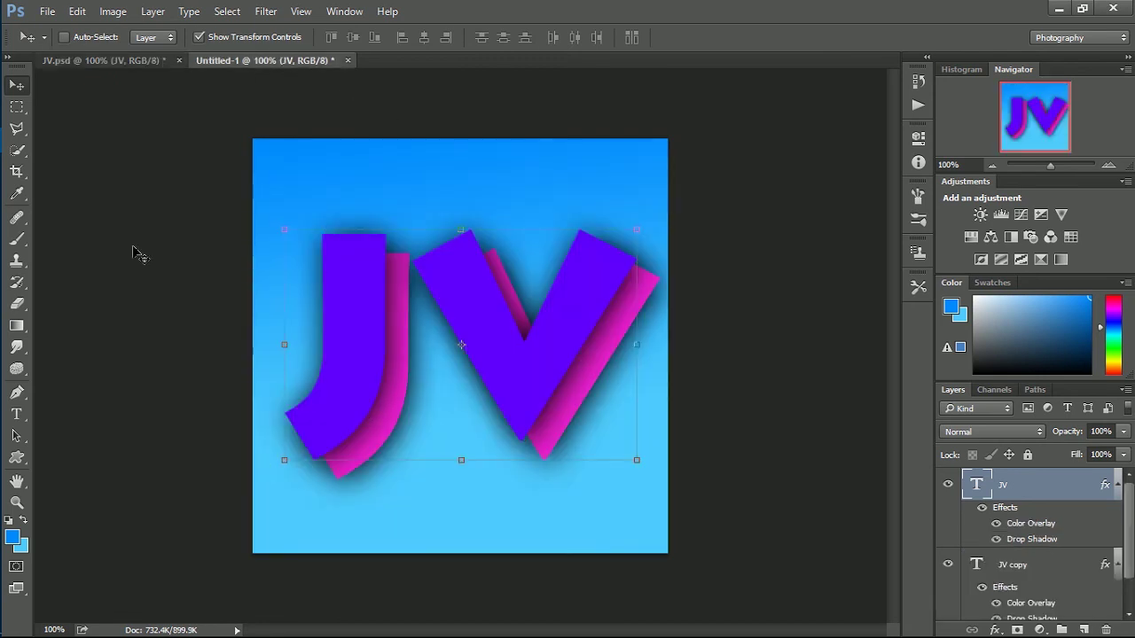
Change the JV layer's Color Overlay to magenta ff00ea.
double_click(1053, 488)
drag(775, 163, 849, 163)
click(620, 361)
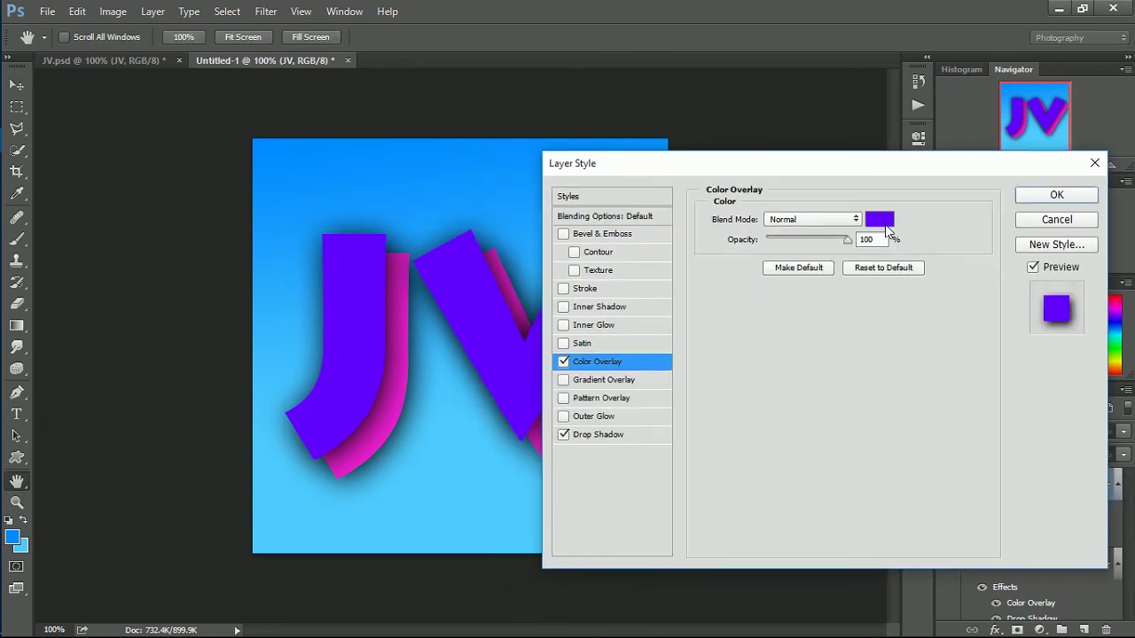
click(891, 220)
click(886, 384)
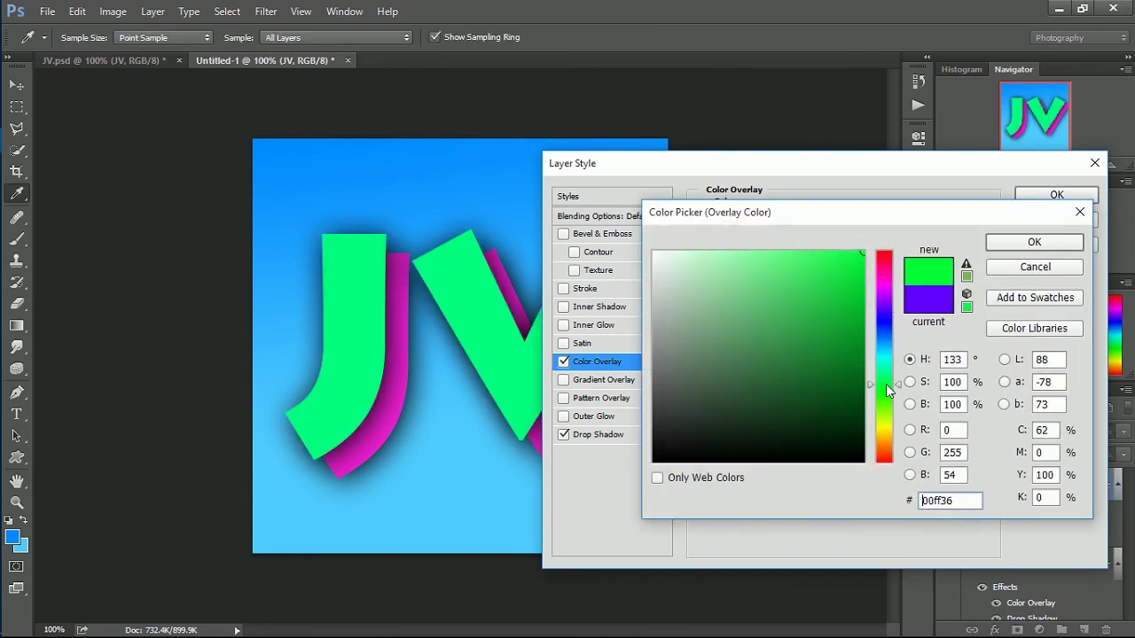
click(885, 283)
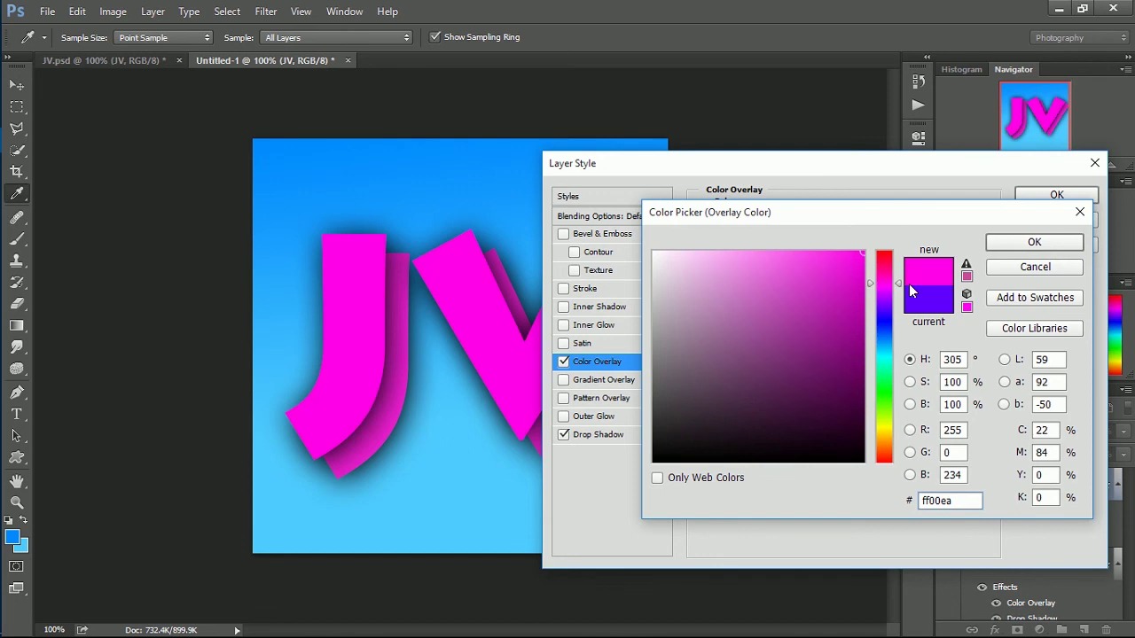
click(1031, 241)
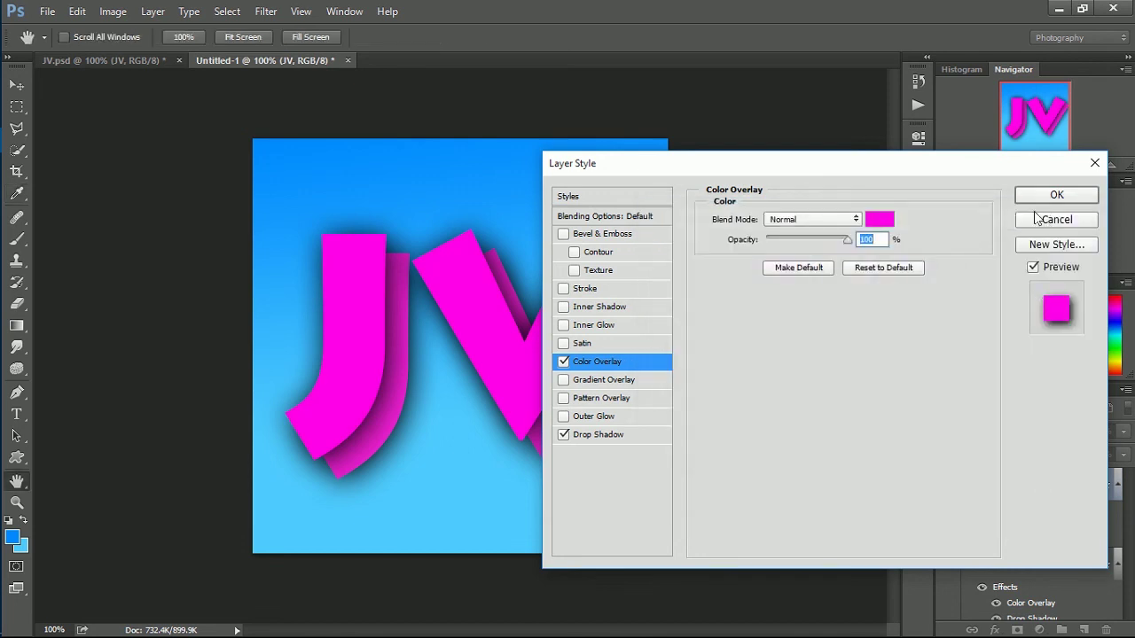
click(1027, 198)
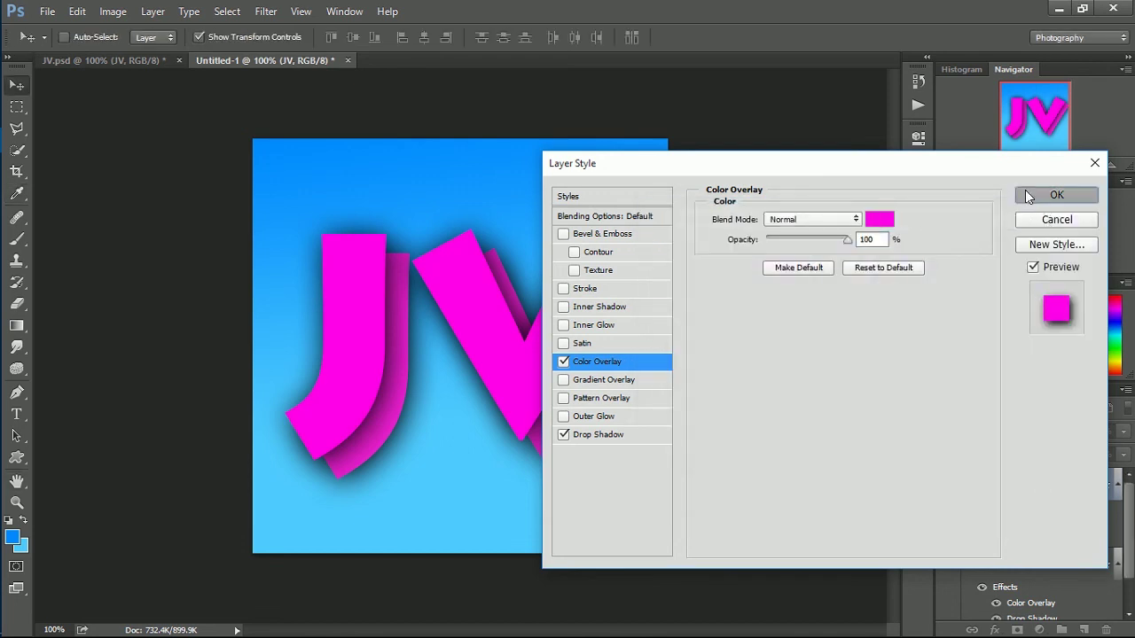
Set the JV copy Color Overlay to orange ffaa00, then switch to the JV.psd document.
double_click(1016, 559)
click(1074, 569)
double_click(1069, 570)
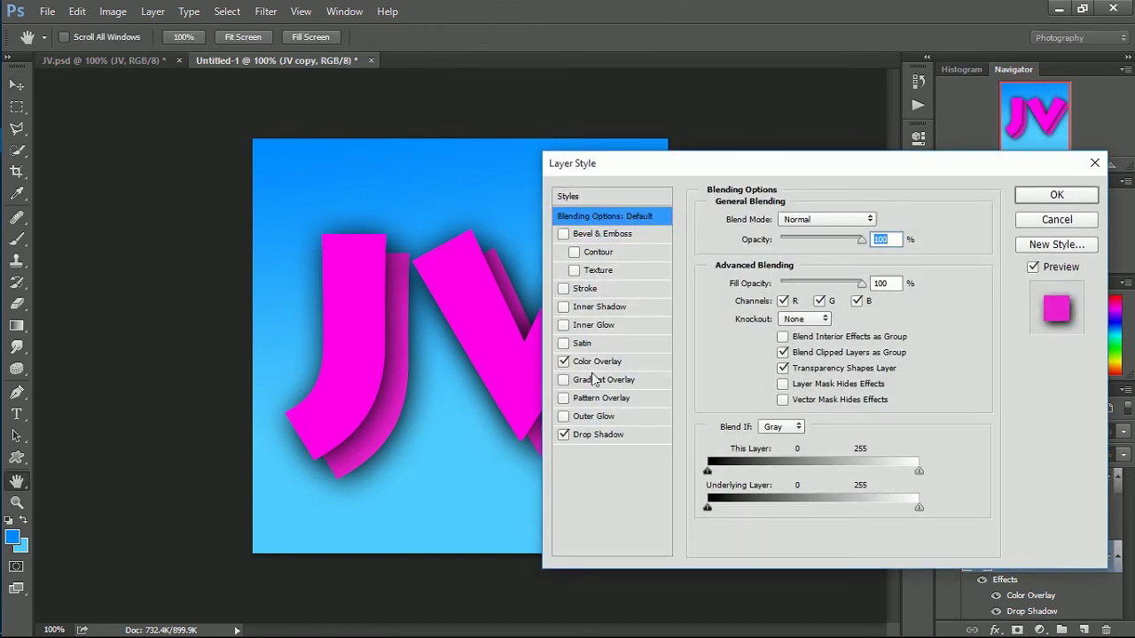
click(619, 363)
click(867, 222)
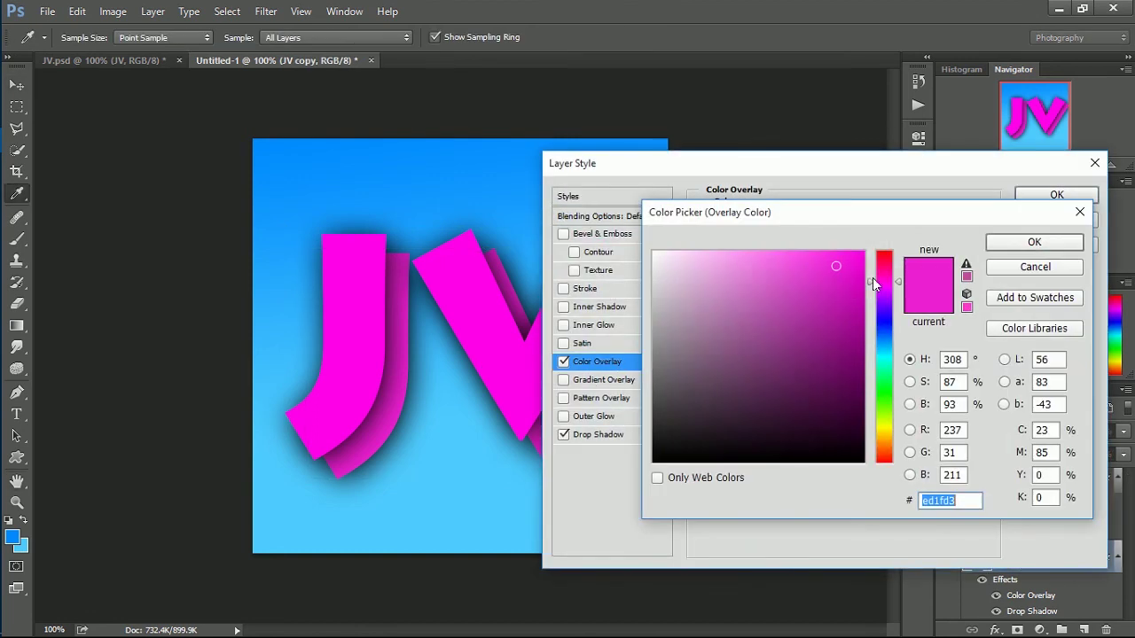
click(884, 439)
text(ffaa00)
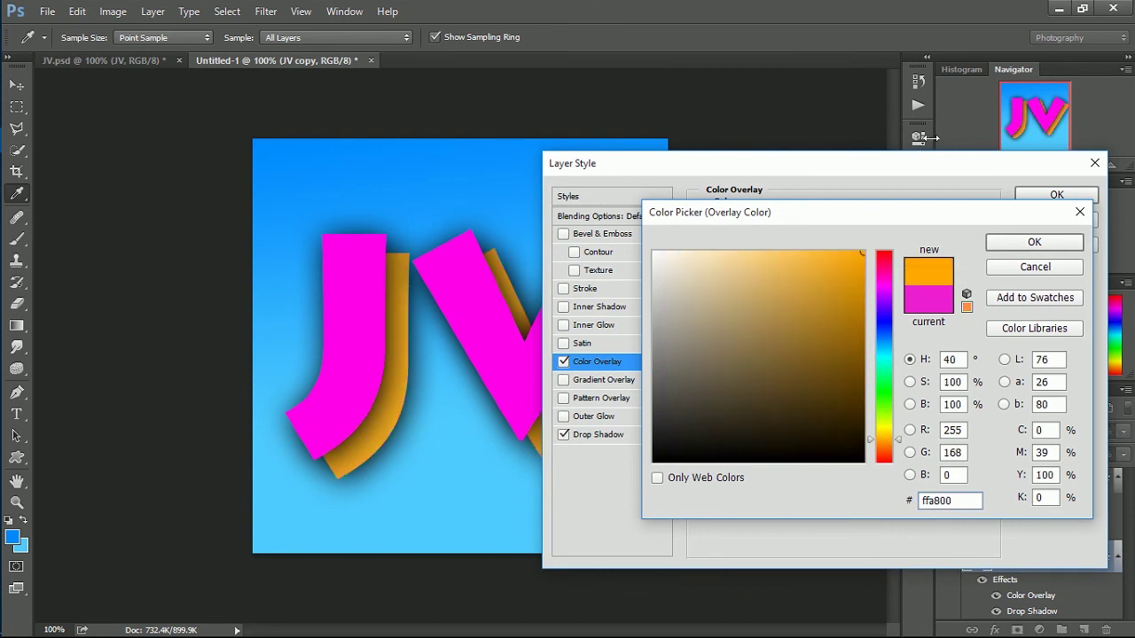
click(1038, 242)
click(1041, 195)
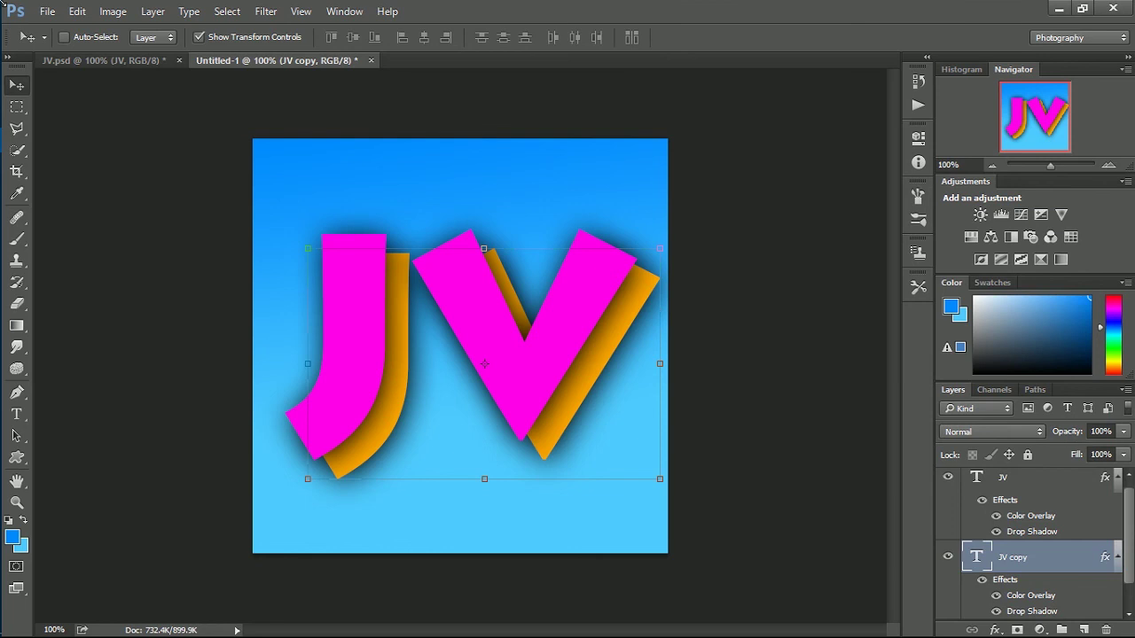
click(79, 64)
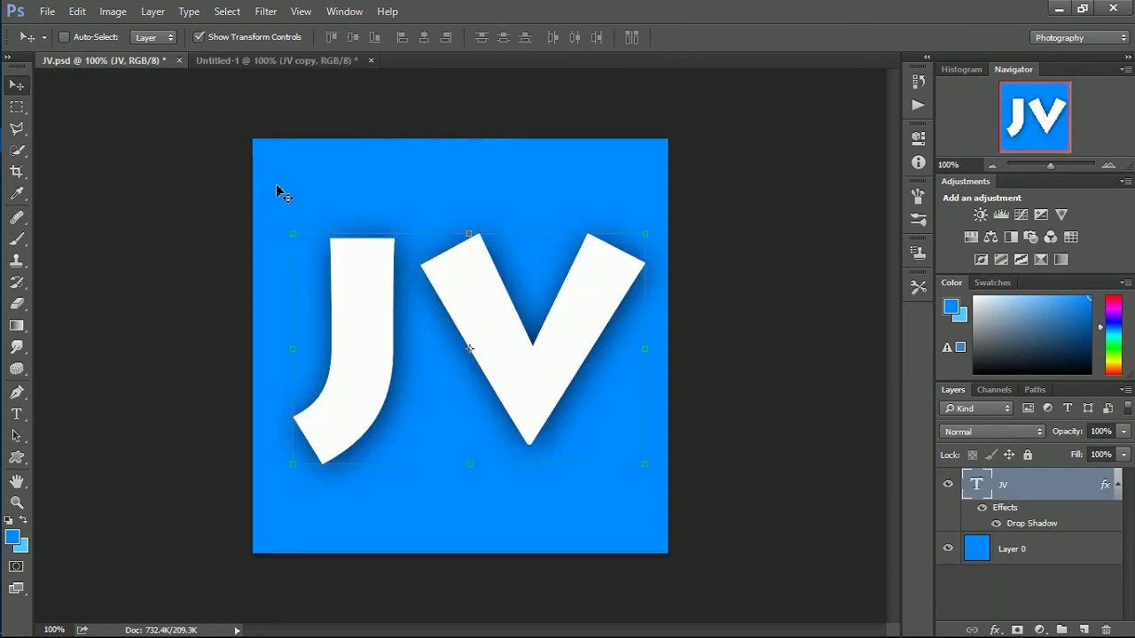
key(alt+Tab)
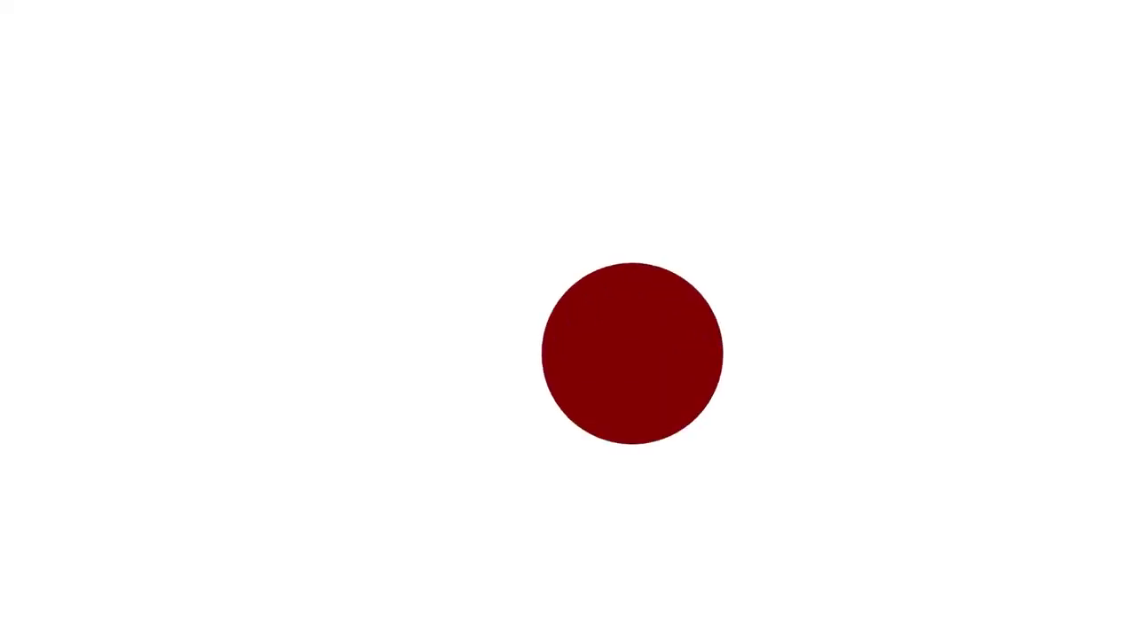